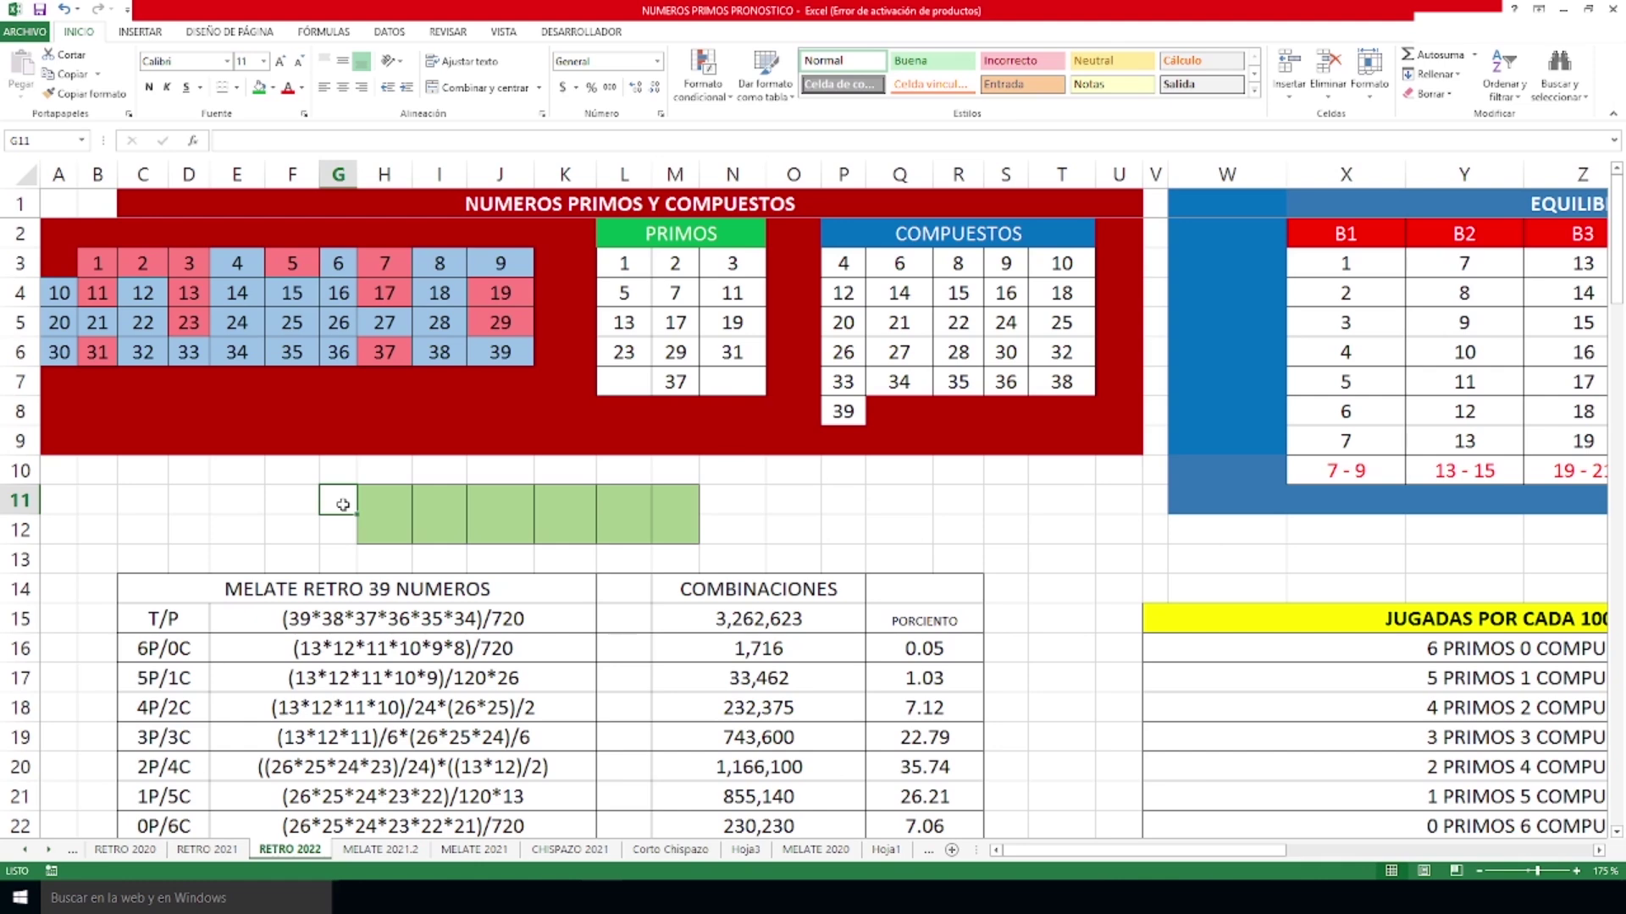
Review the RETRO 2022 sheet from the prime and composite number tables across to the draw history.
scroll(1192, 765, "down", 1)
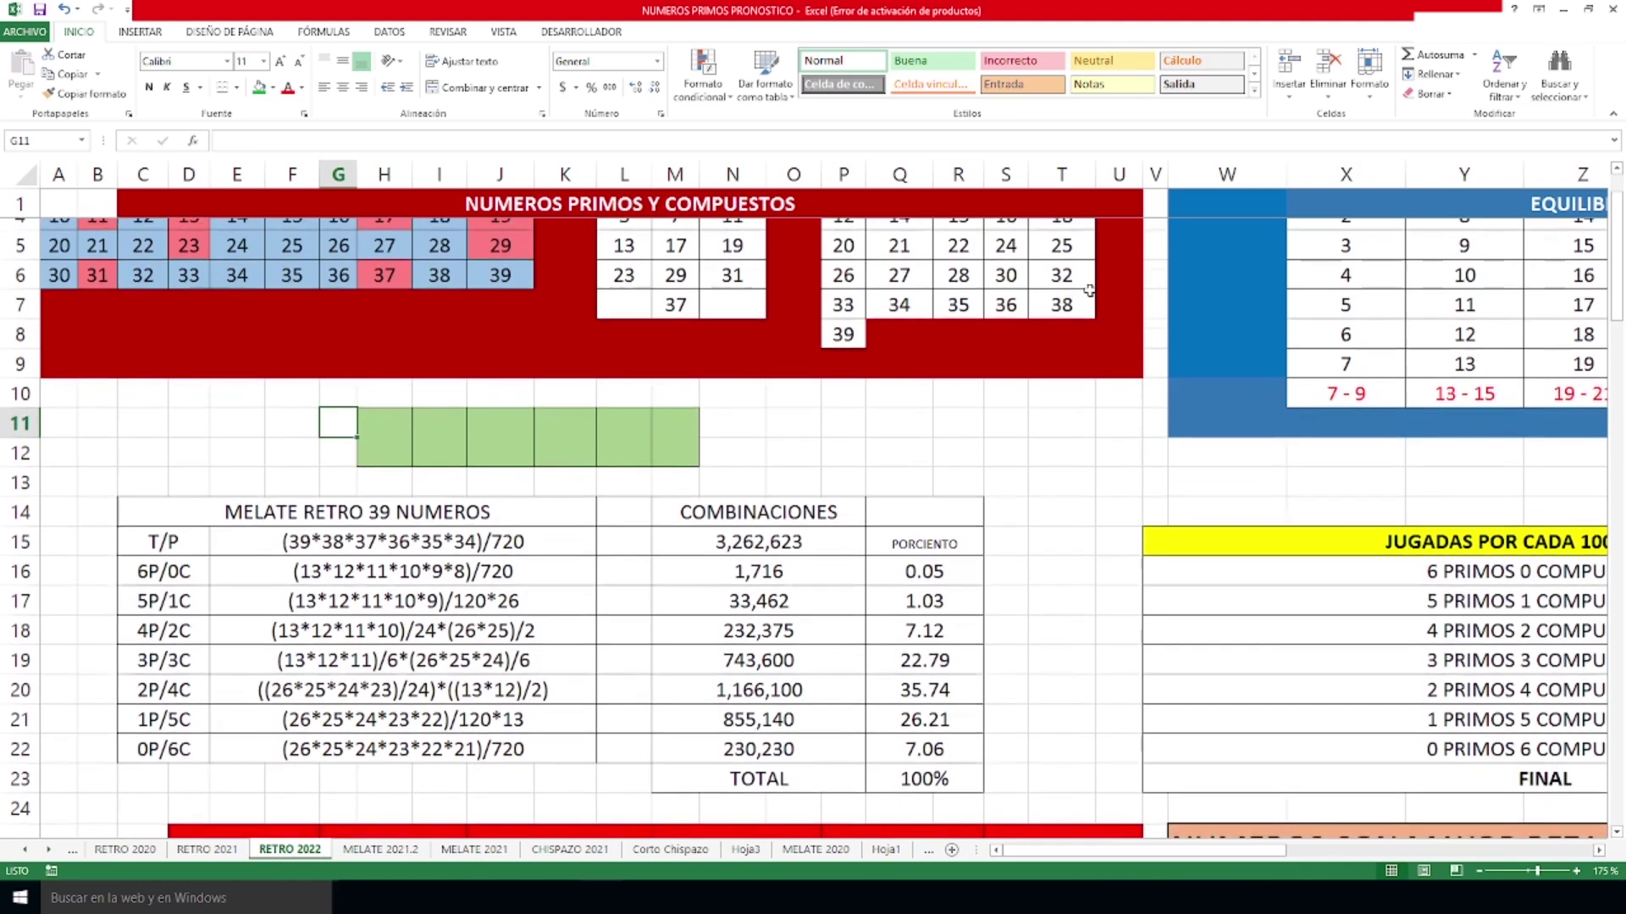
left_click_drag(1124, 850, 1221, 836)
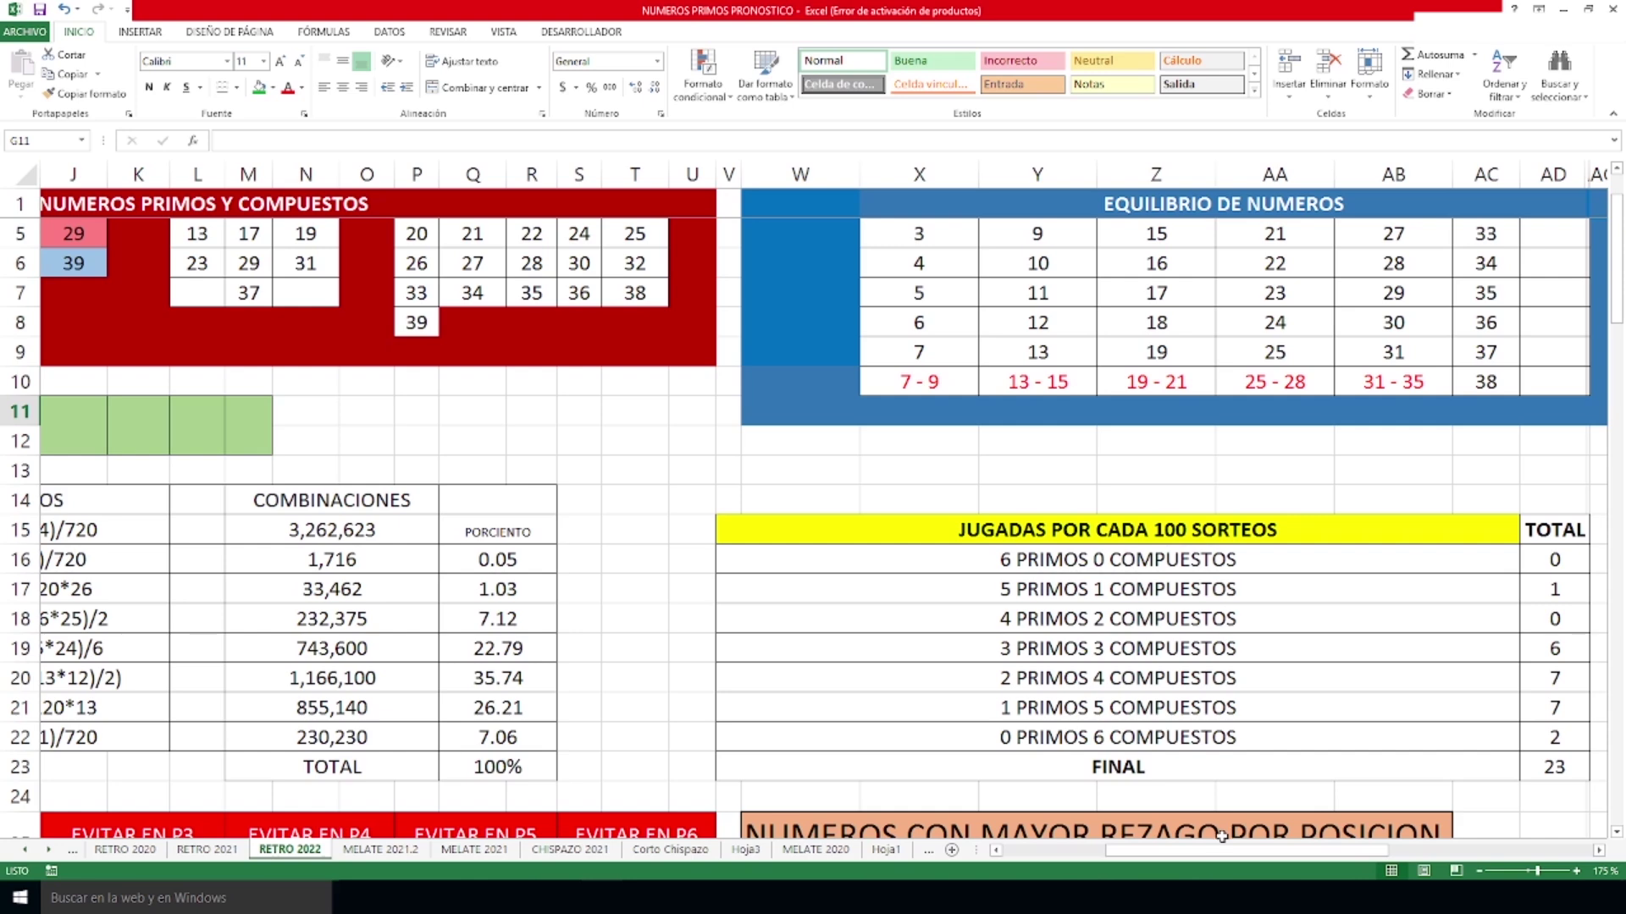
left_click_drag(1189, 851, 1389, 850)
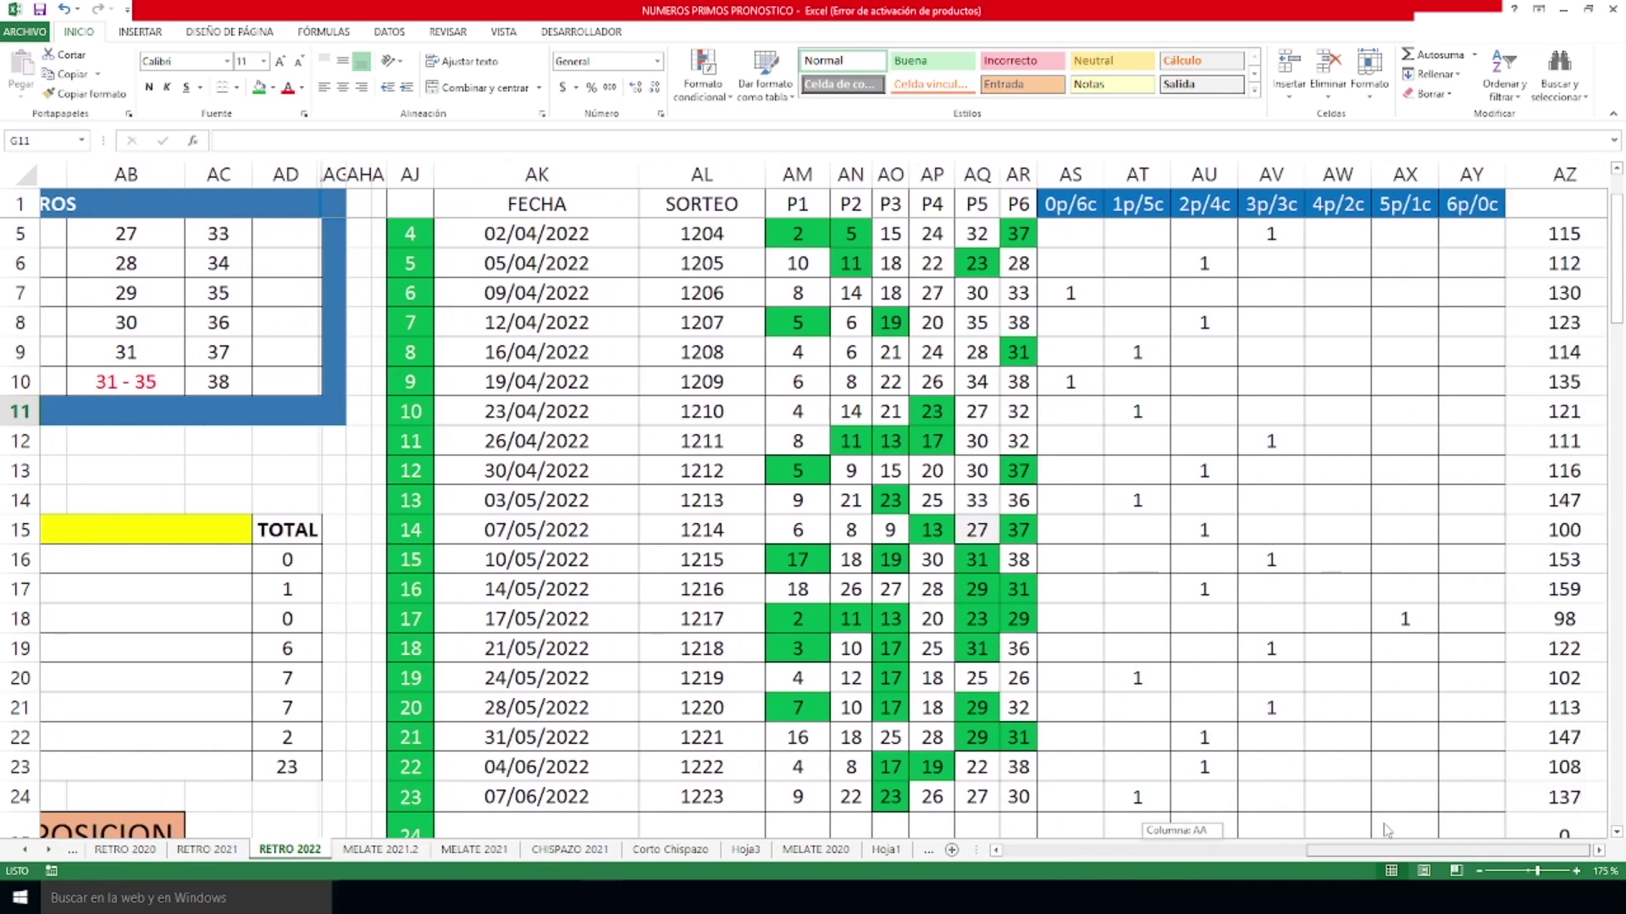
scroll(992, 542, "down", 1)
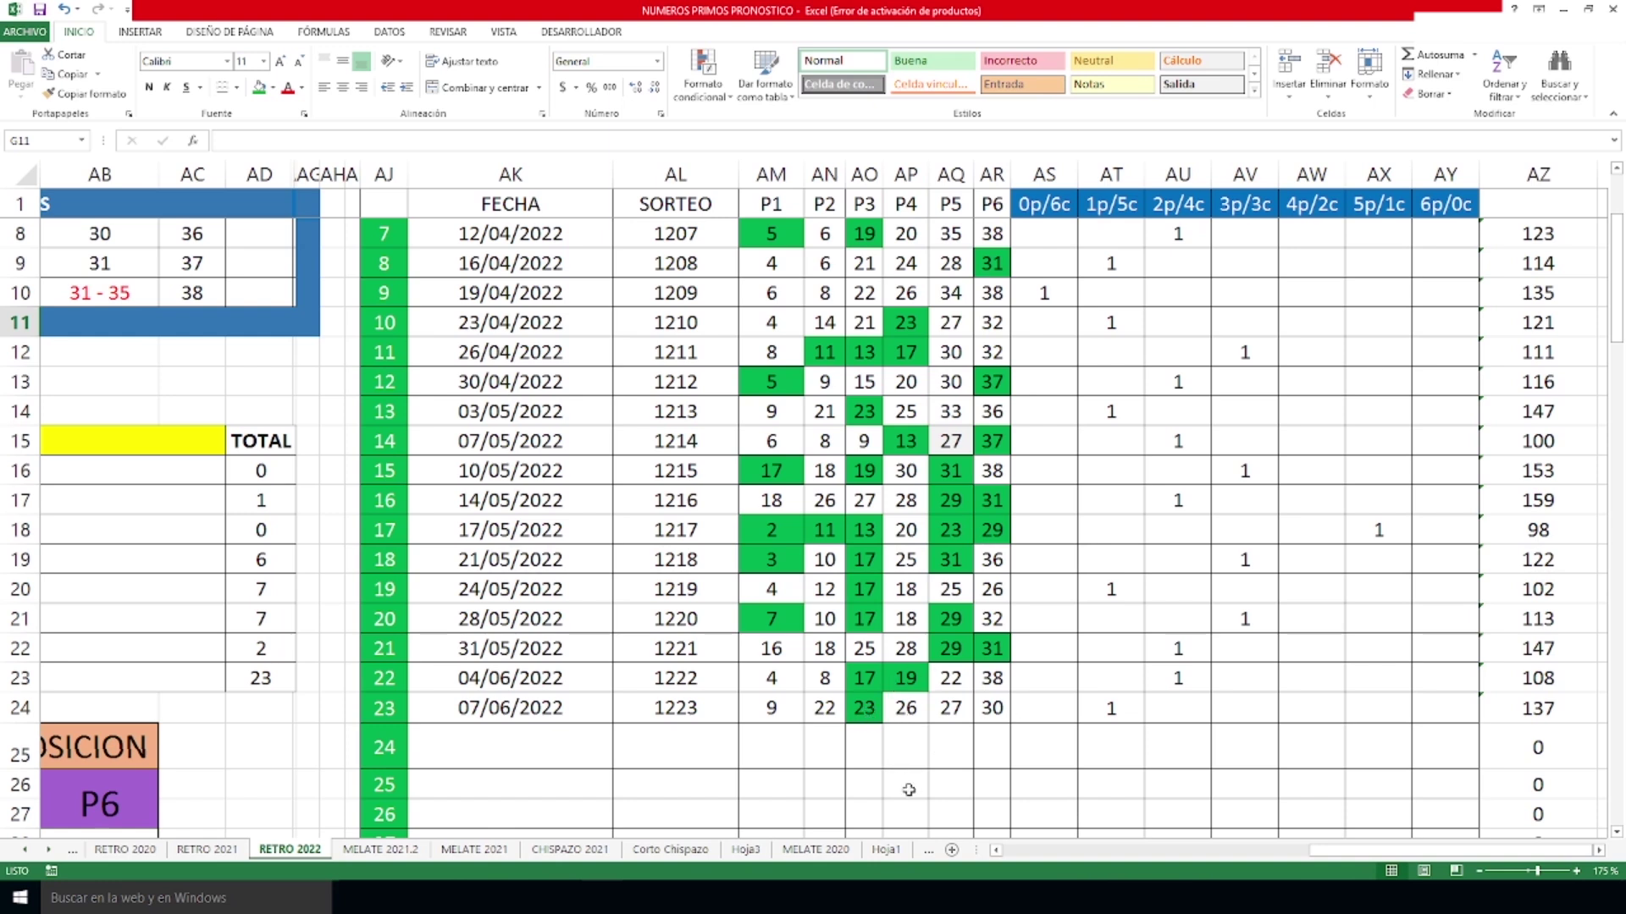
Compare the percentages of the prime/composite combinations in rows 18 to 22 with their totals in the JUGADAS POR CADA 100 SORTEOS table.
left_click_drag(1341, 843, 1196, 865)
left_click_drag(189, 558, 696, 557)
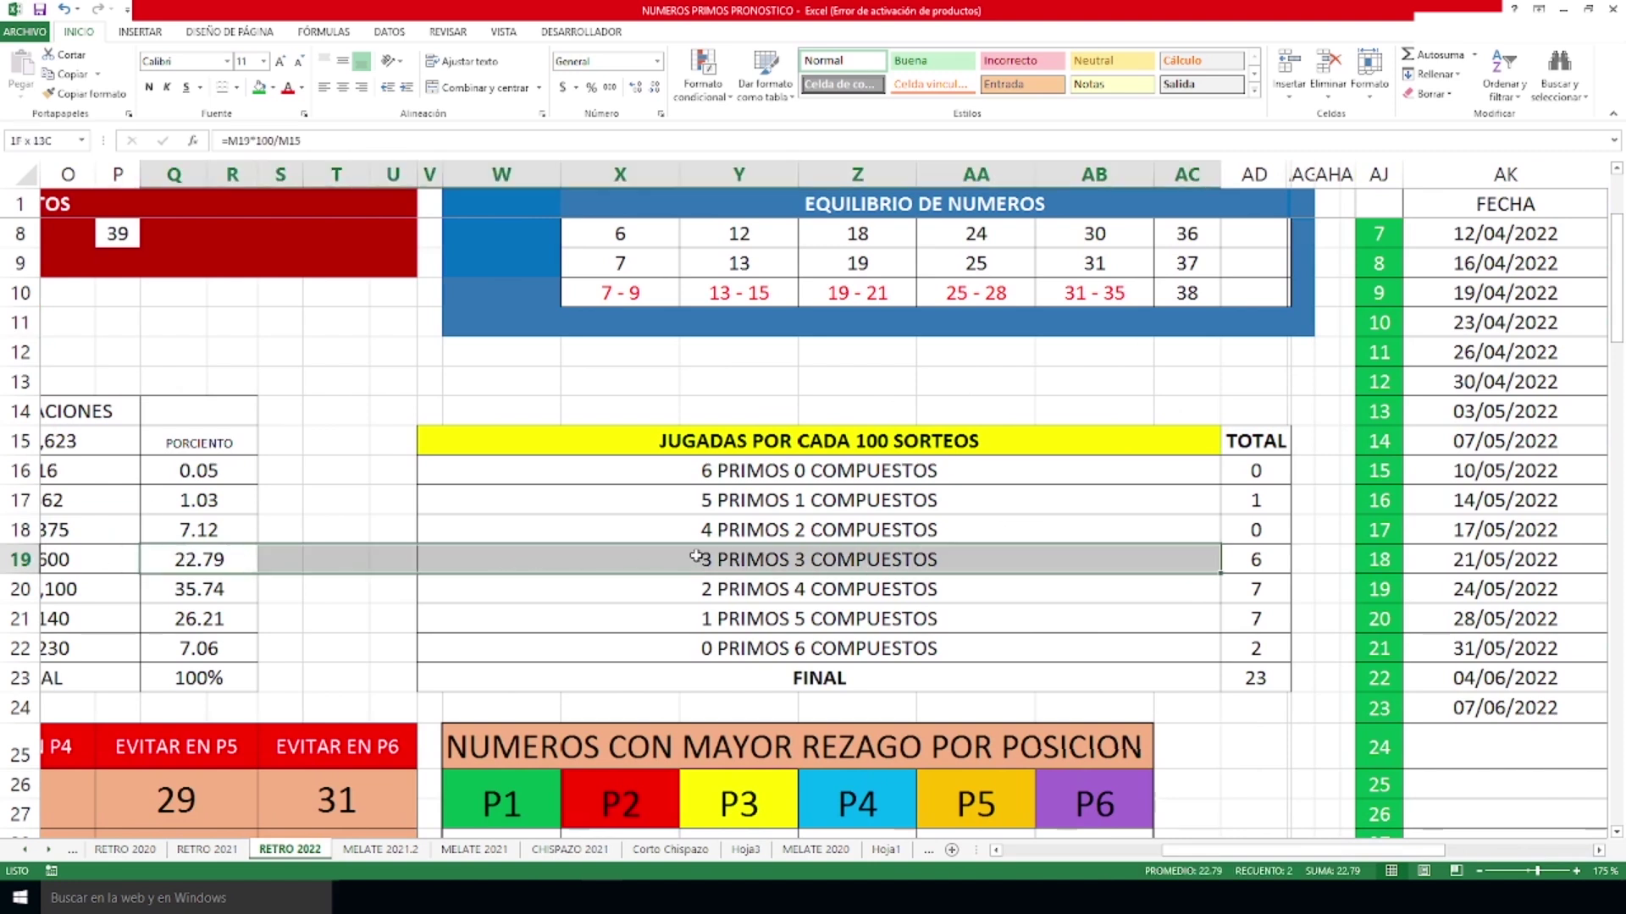
left_click_drag(1185, 566, 1238, 561)
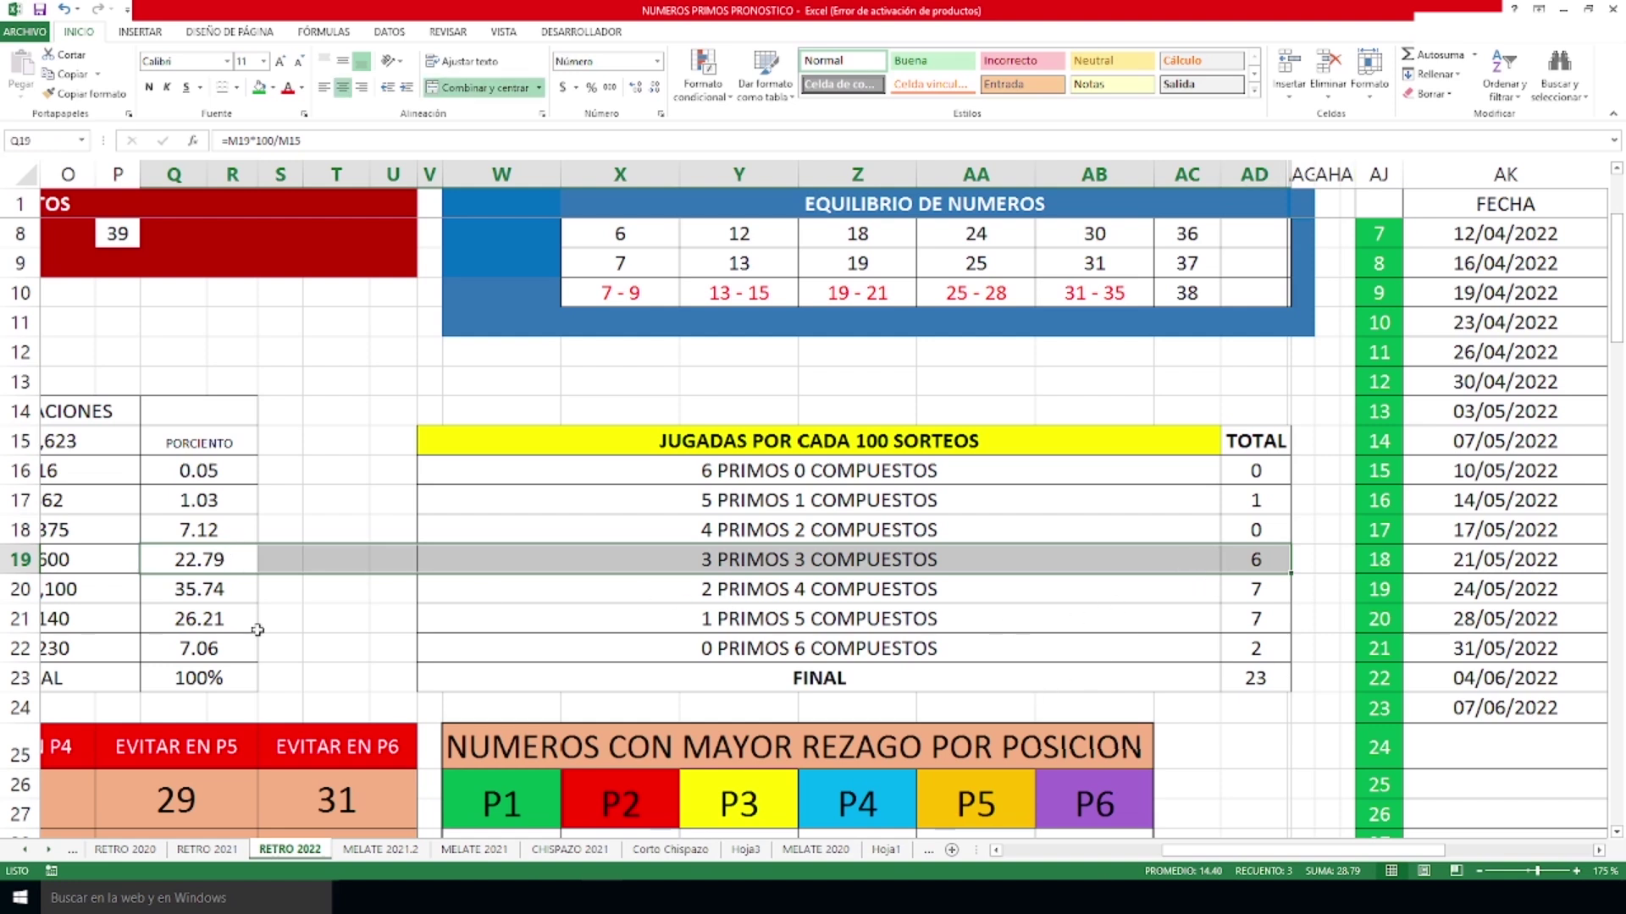
left_click_drag(182, 593, 1236, 591)
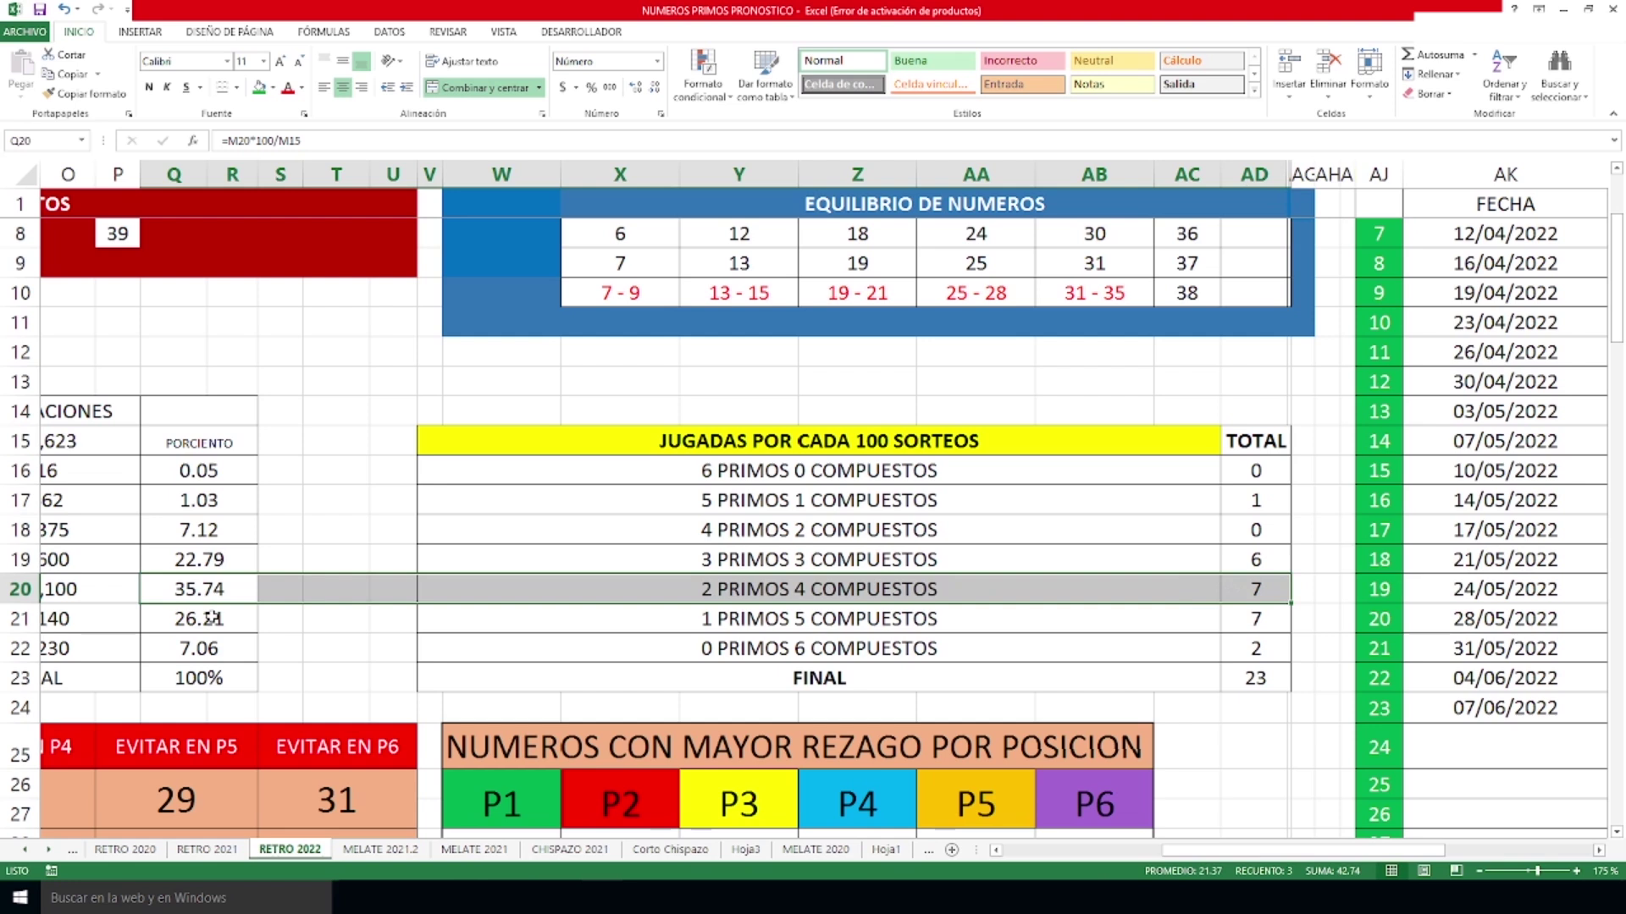
left_click_drag(254, 618, 1238, 625)
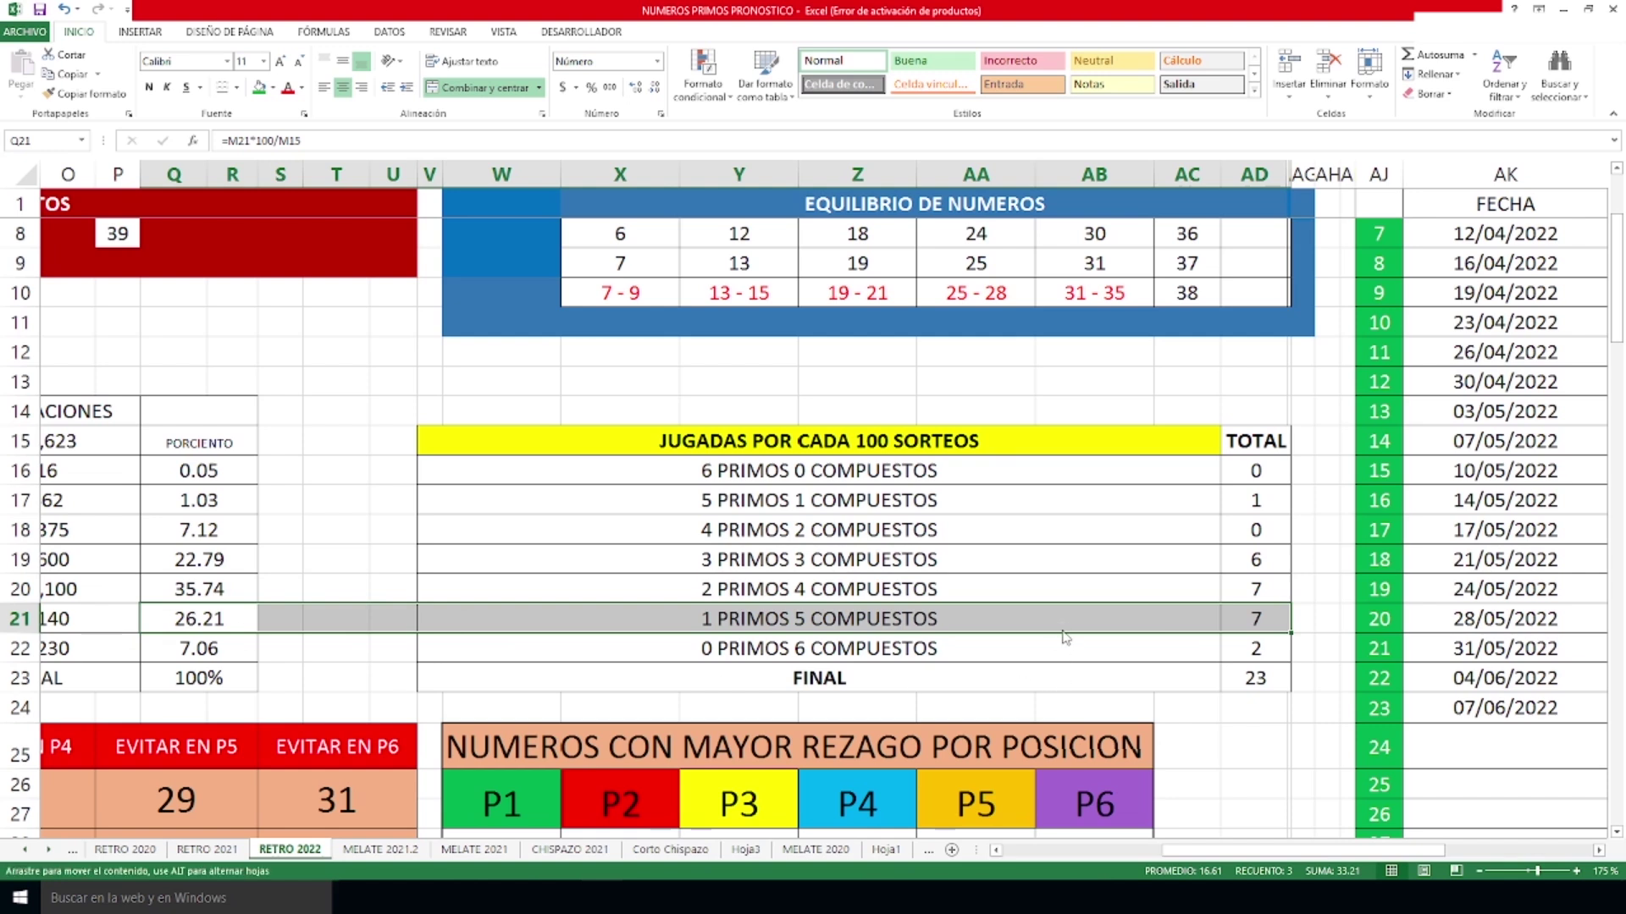
left_click_drag(209, 526, 1240, 520)
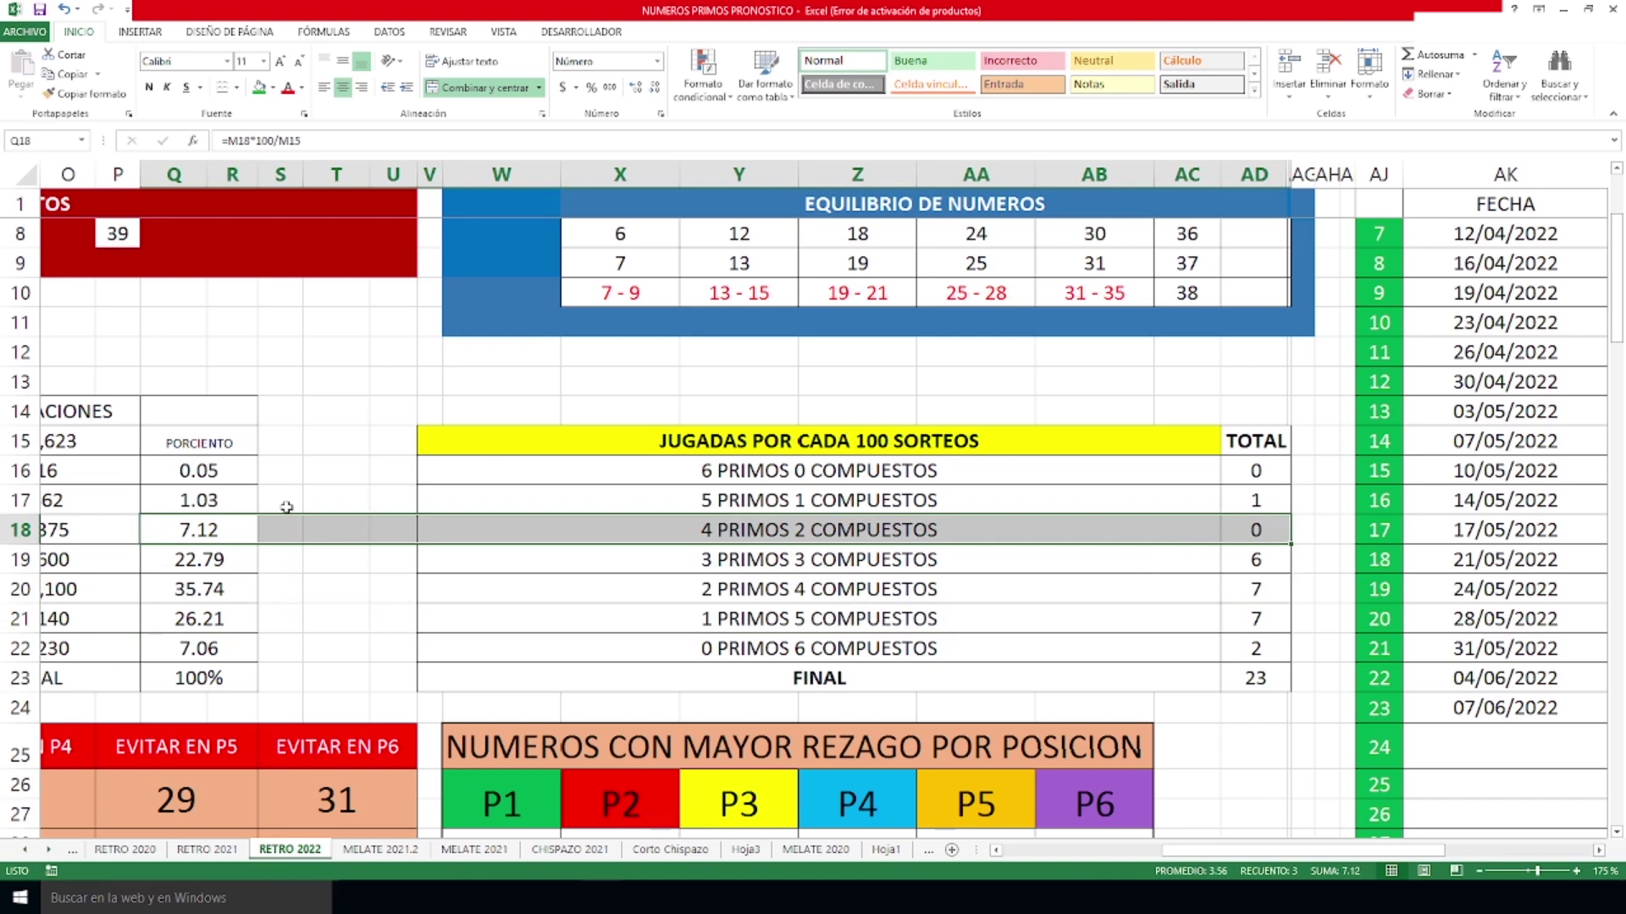
left_click_drag(223, 645, 1274, 649)
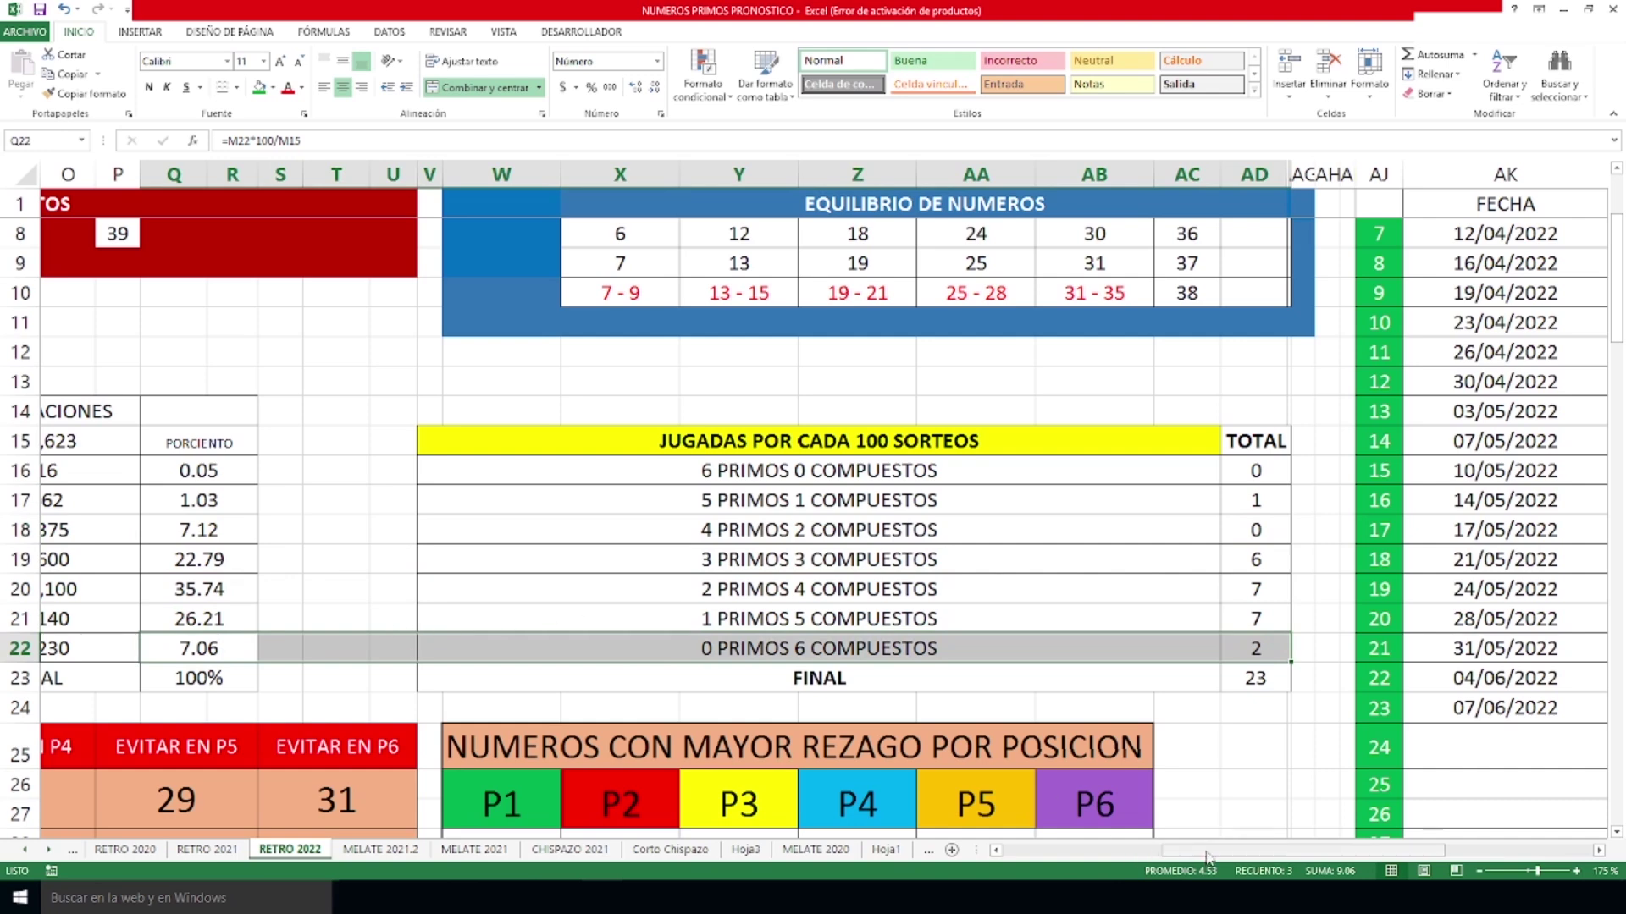
Examine the draw history's 3p/3c, 4p/2c and 5p/1c columns to see how long each combination has been absent.
left_click_drag(1211, 851, 1355, 850)
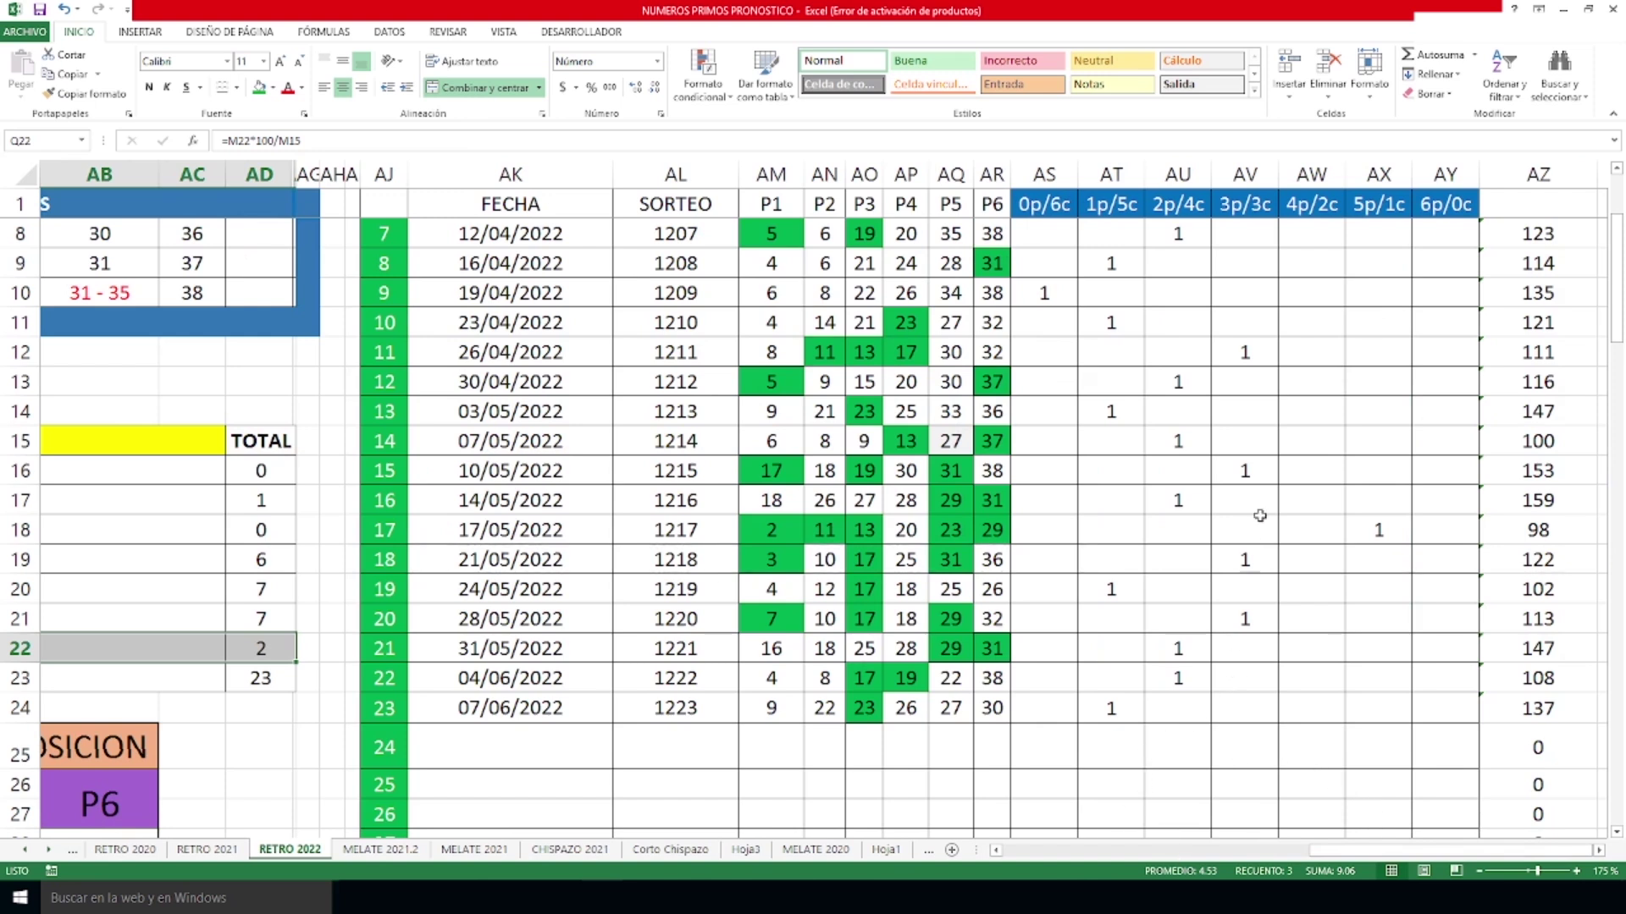
left_click(1238, 742)
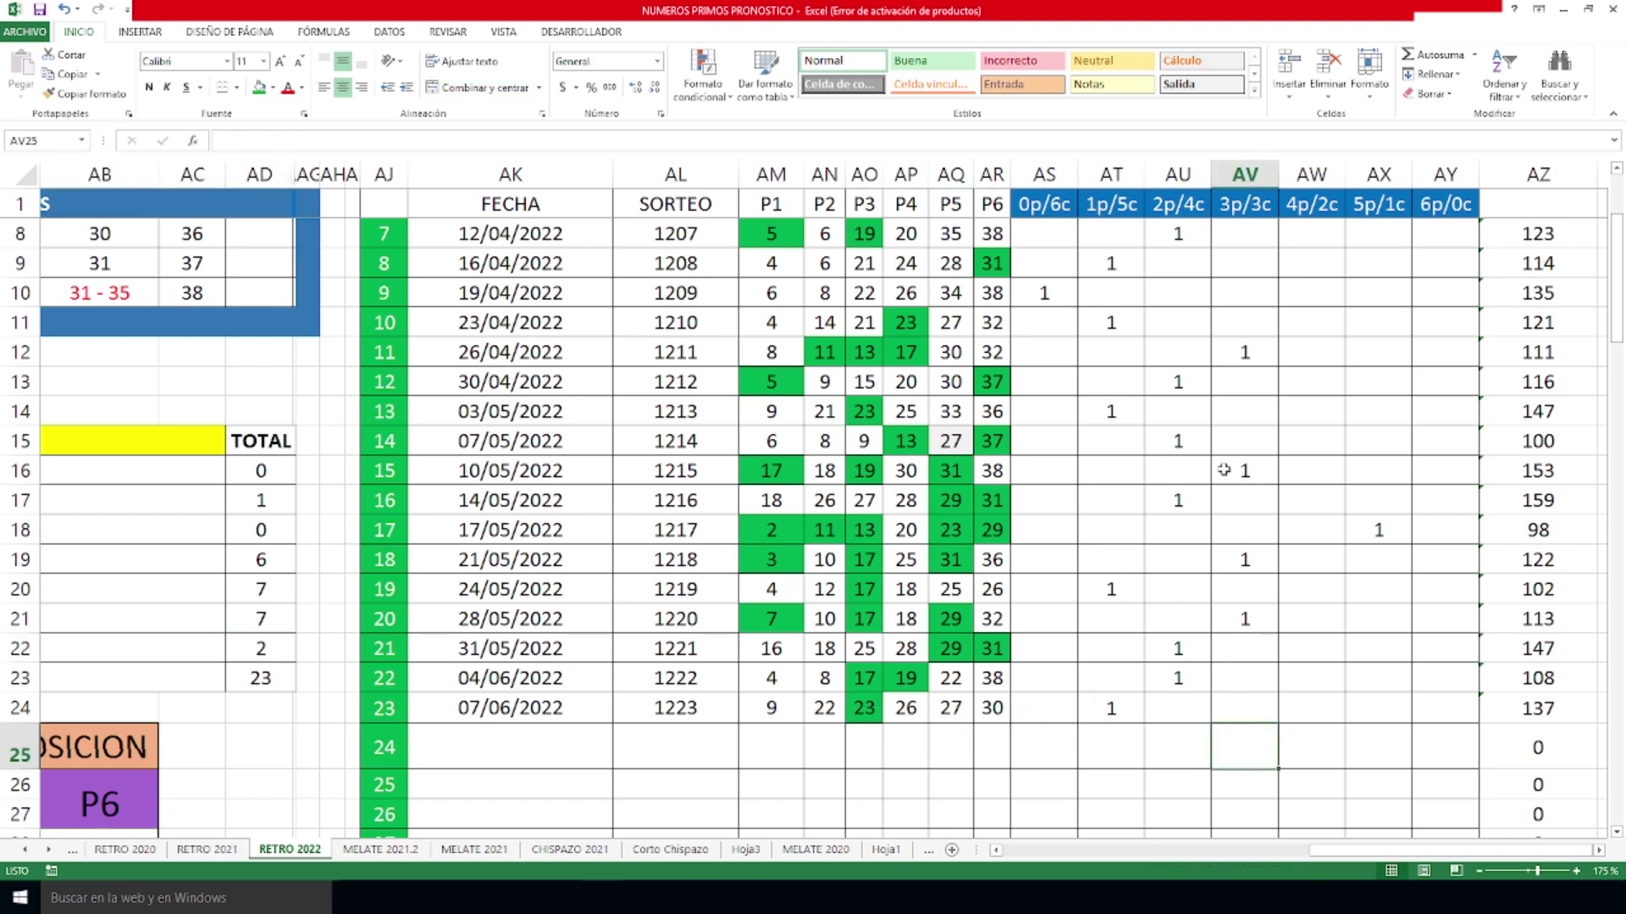
left_click_drag(1122, 557, 1258, 742)
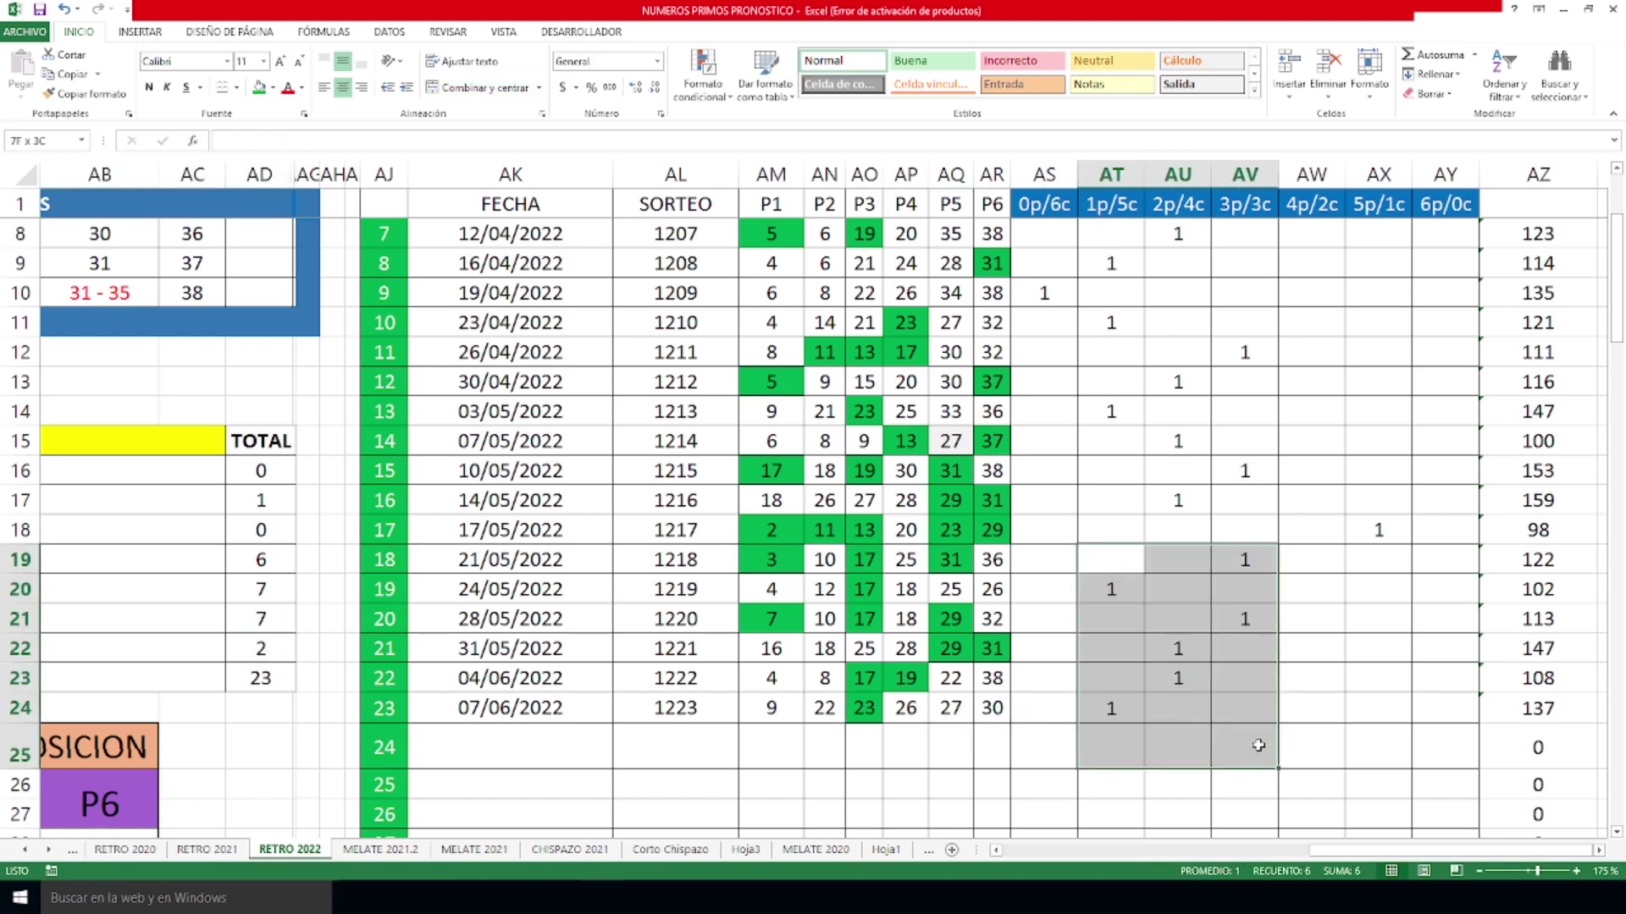
left_click_drag(1249, 646, 1255, 753)
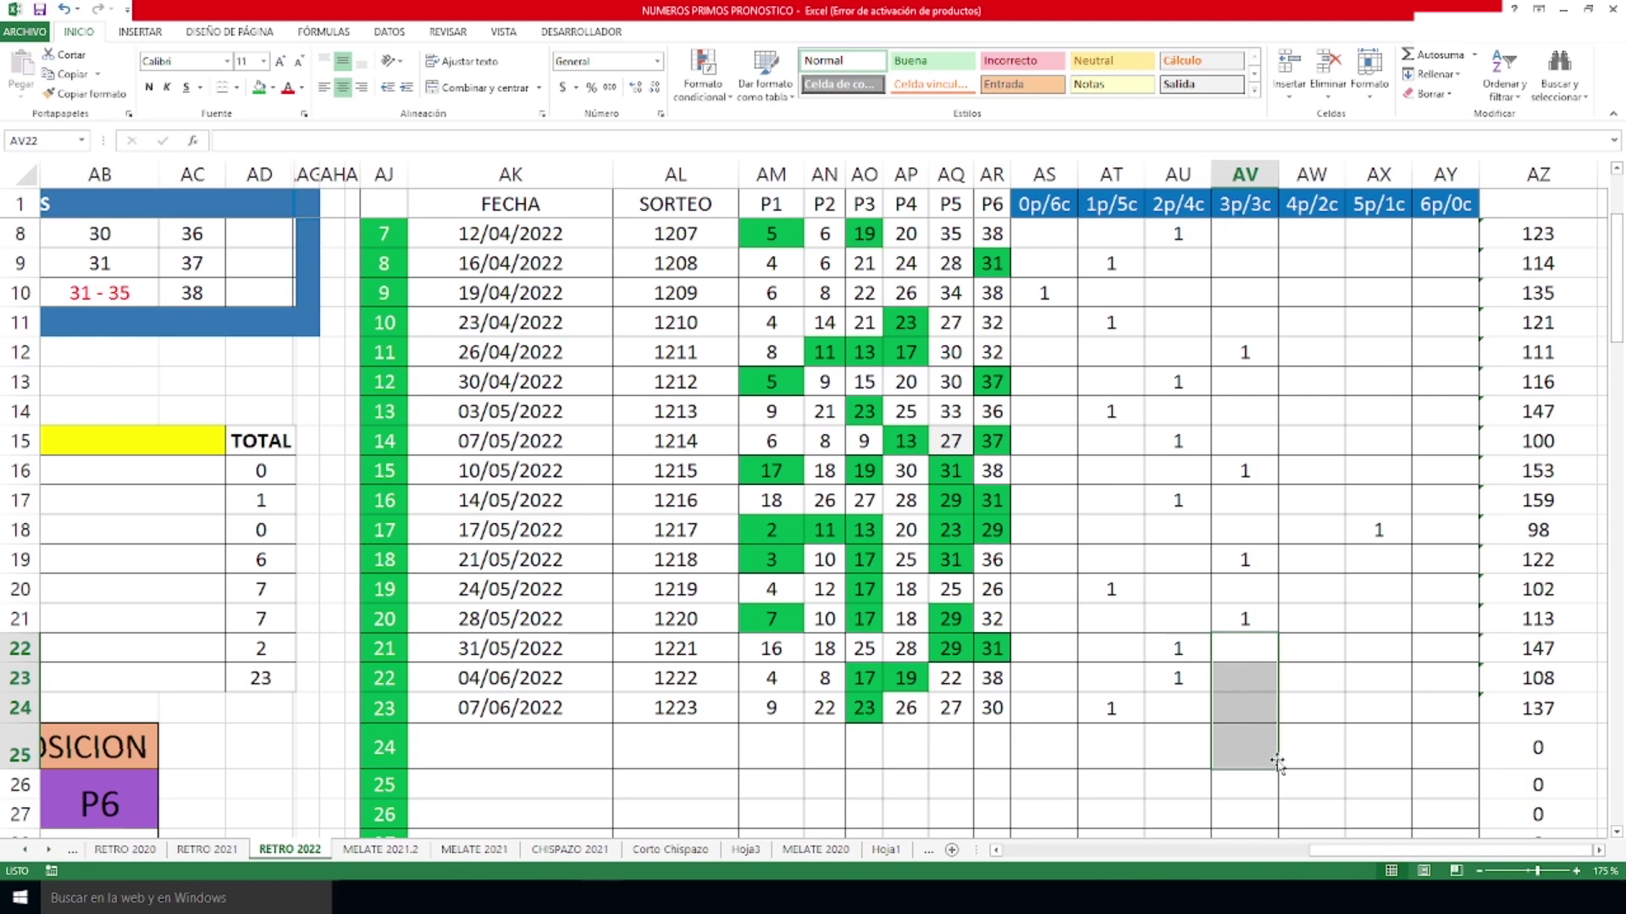
left_click(1317, 744)
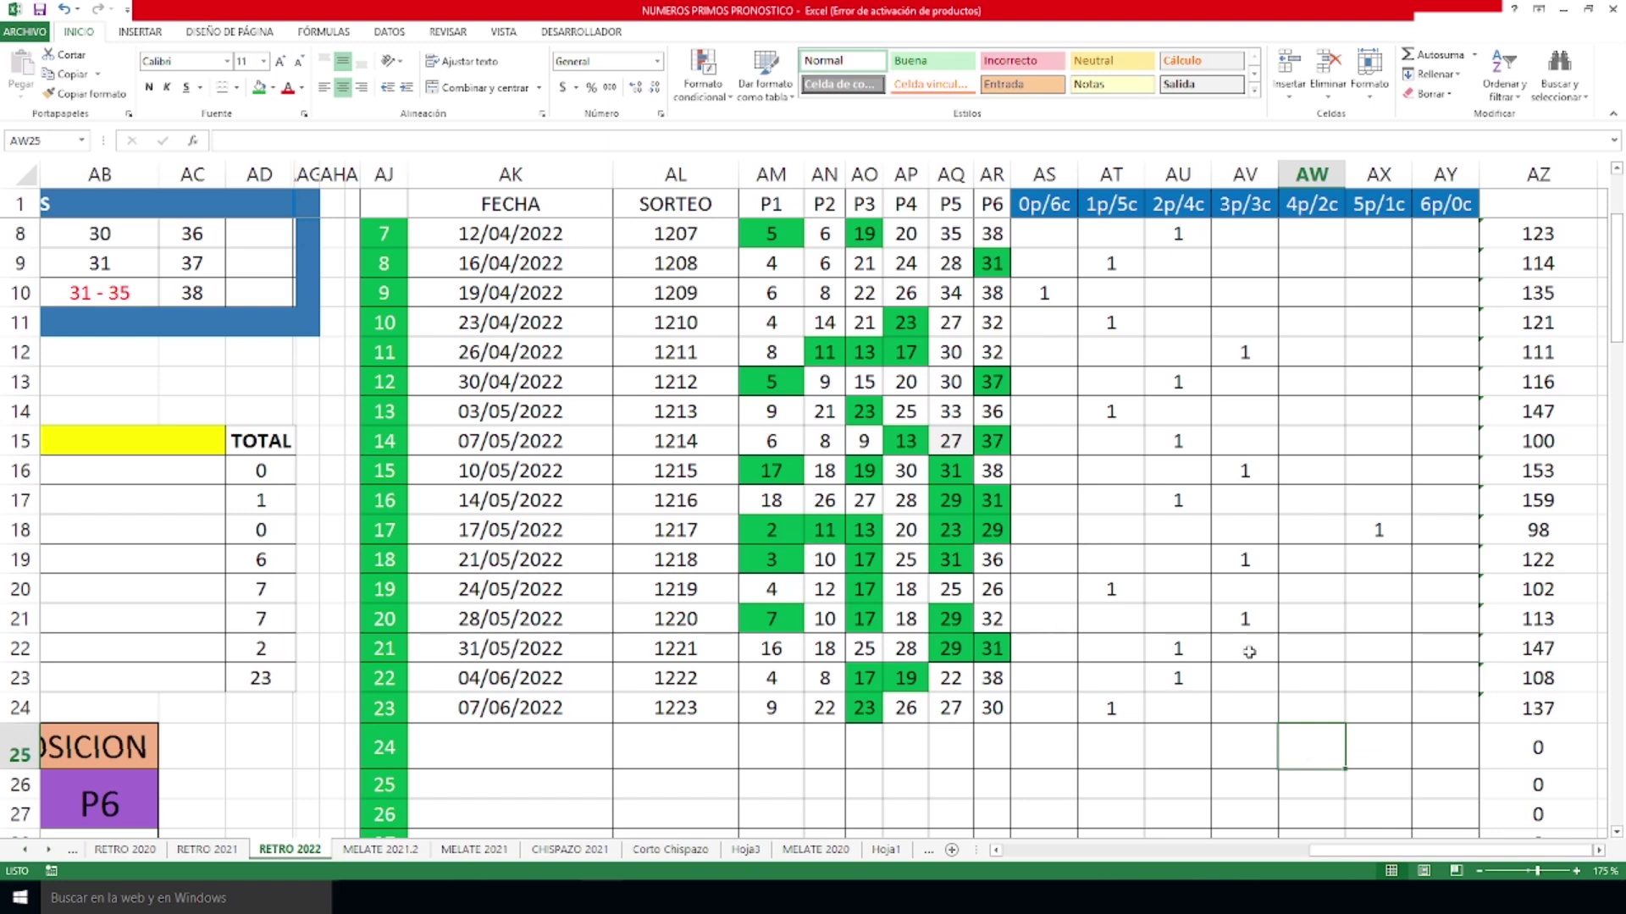
left_click(1380, 529)
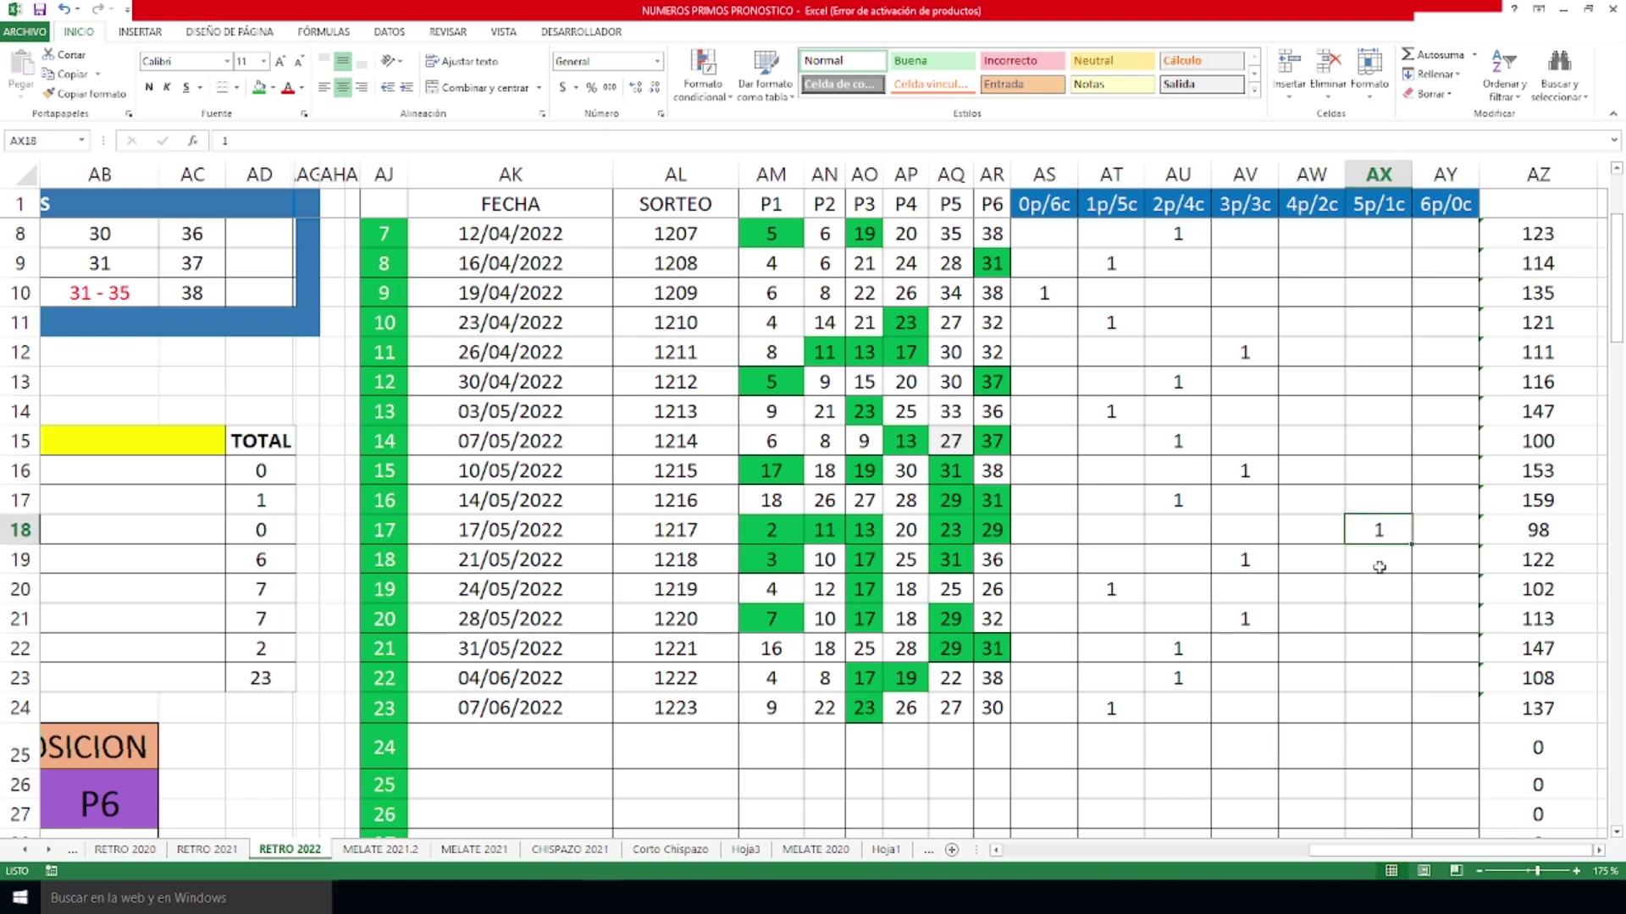
key("ctrl+z")
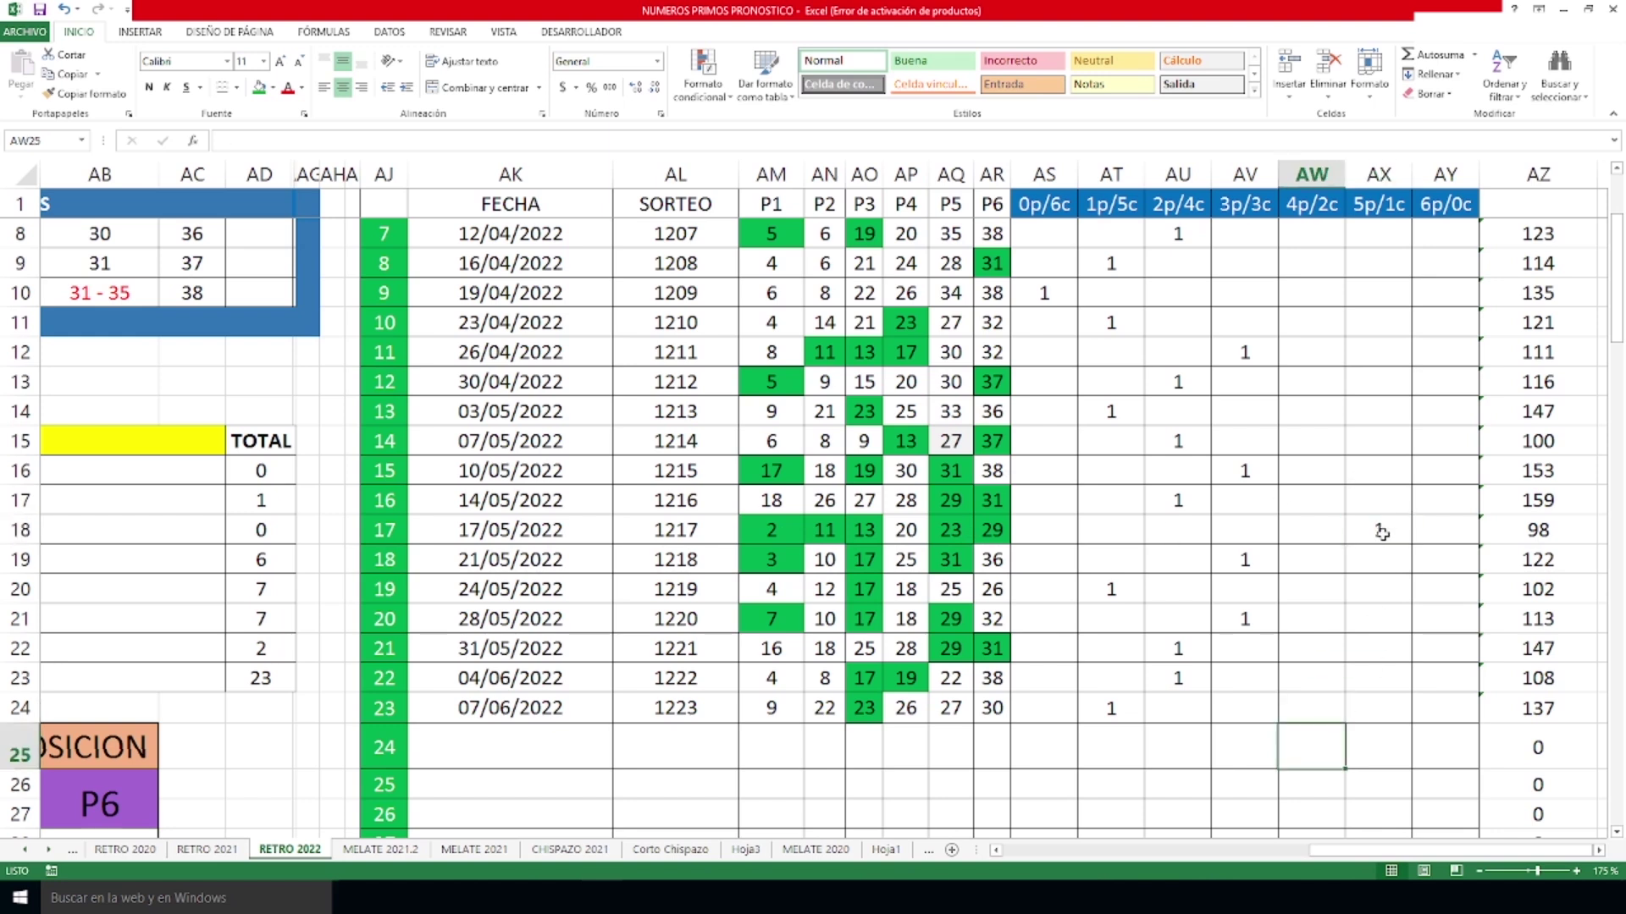
key("ctrl+y")
left_click(1303, 752)
Review the numbers to avoid in positions P1, P2 and P3 of the EVITAR table.
left_click_drag(1481, 851, 1018, 837)
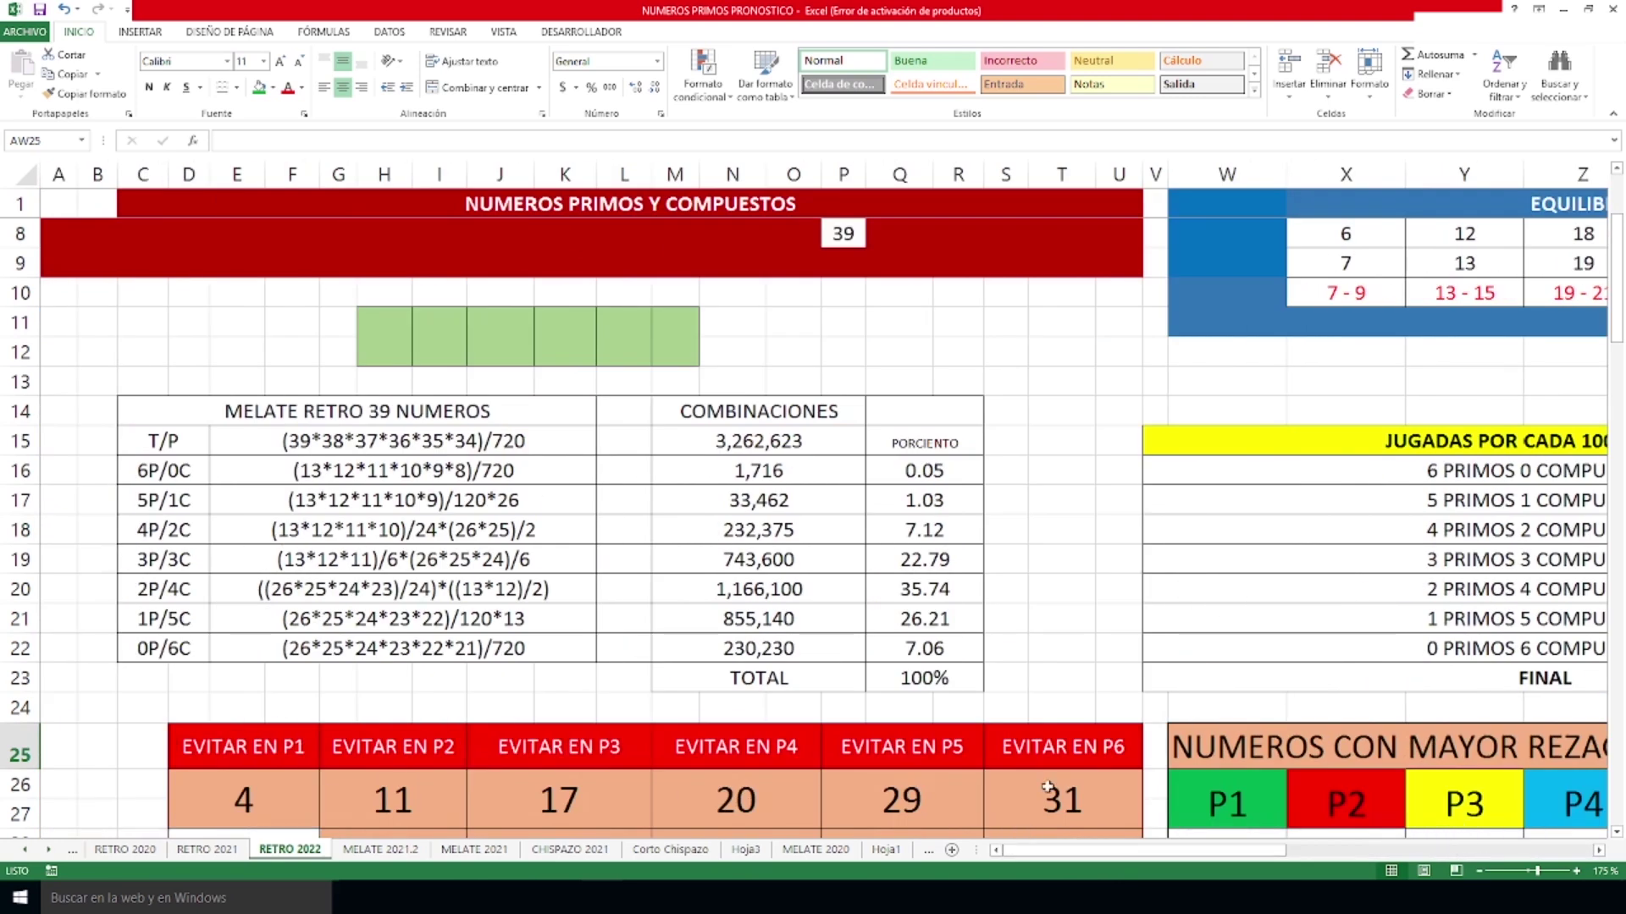
scroll(1156, 536, "down", 4)
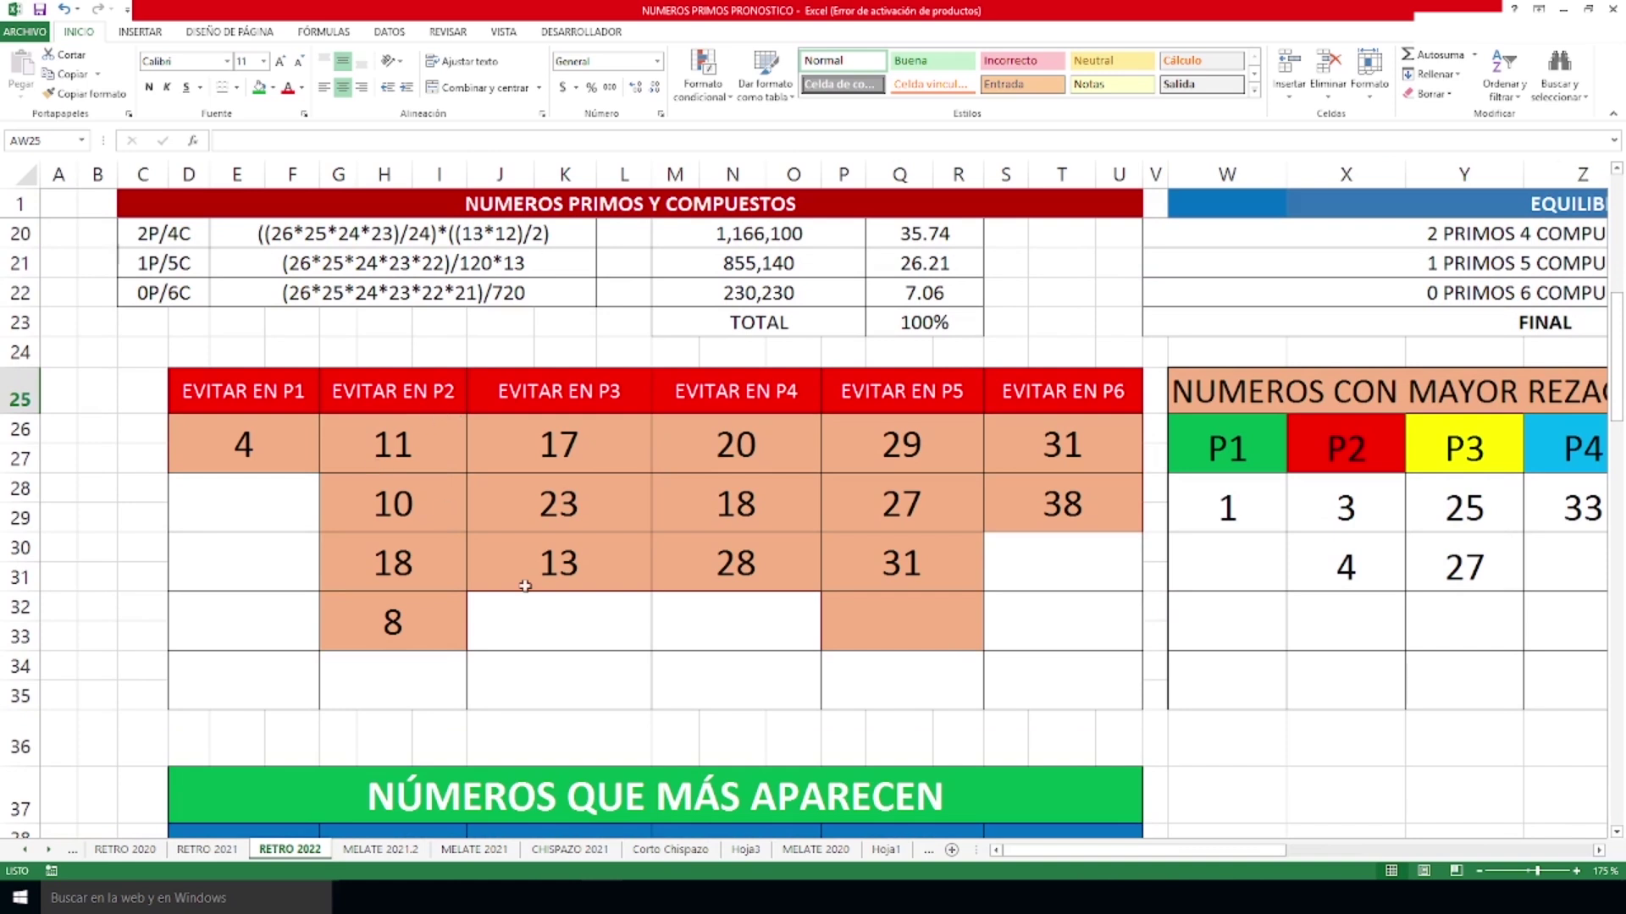
left_click(276, 447)
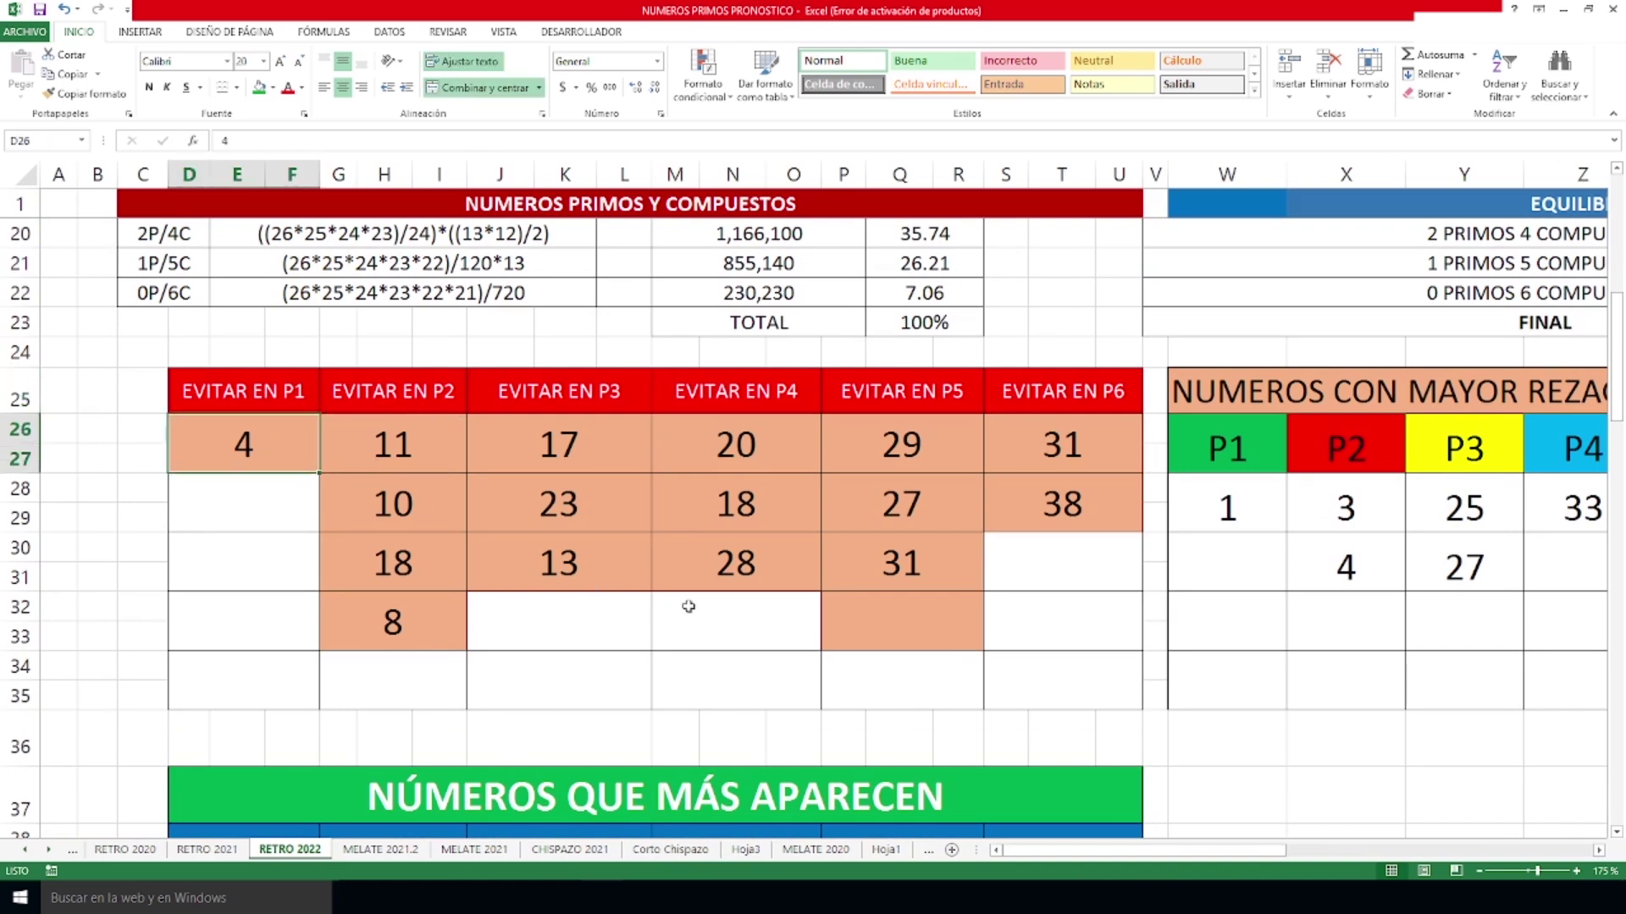
left_click(416, 440)
left_click(428, 517)
left_click(435, 557)
left_click(439, 614)
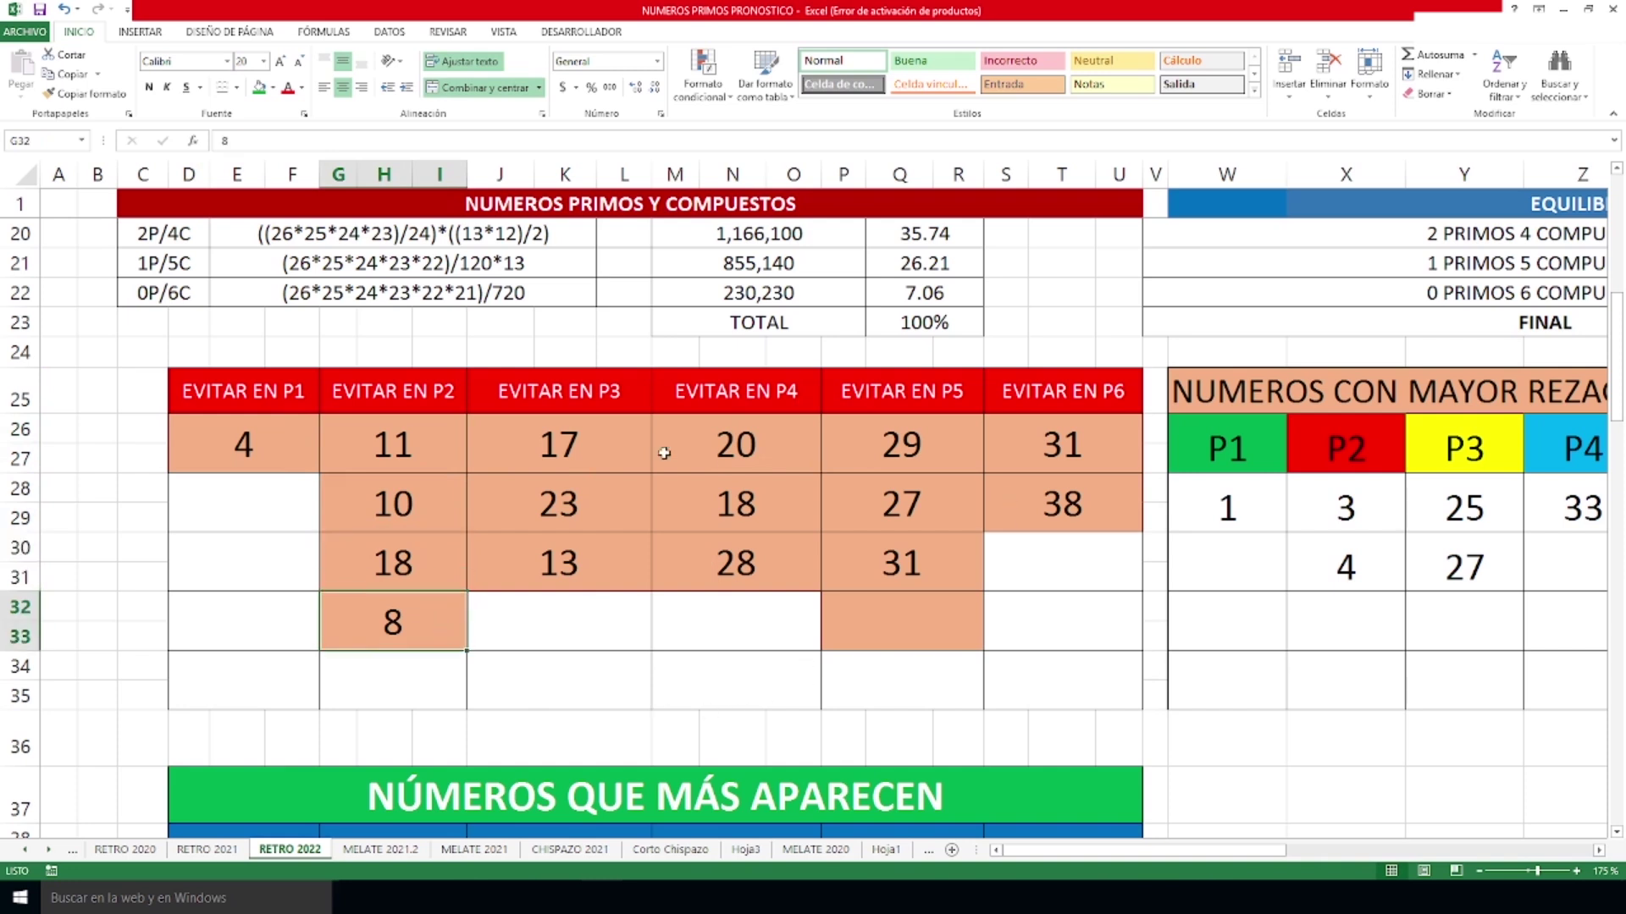
left_click(574, 438)
left_click(593, 500)
left_click(597, 563)
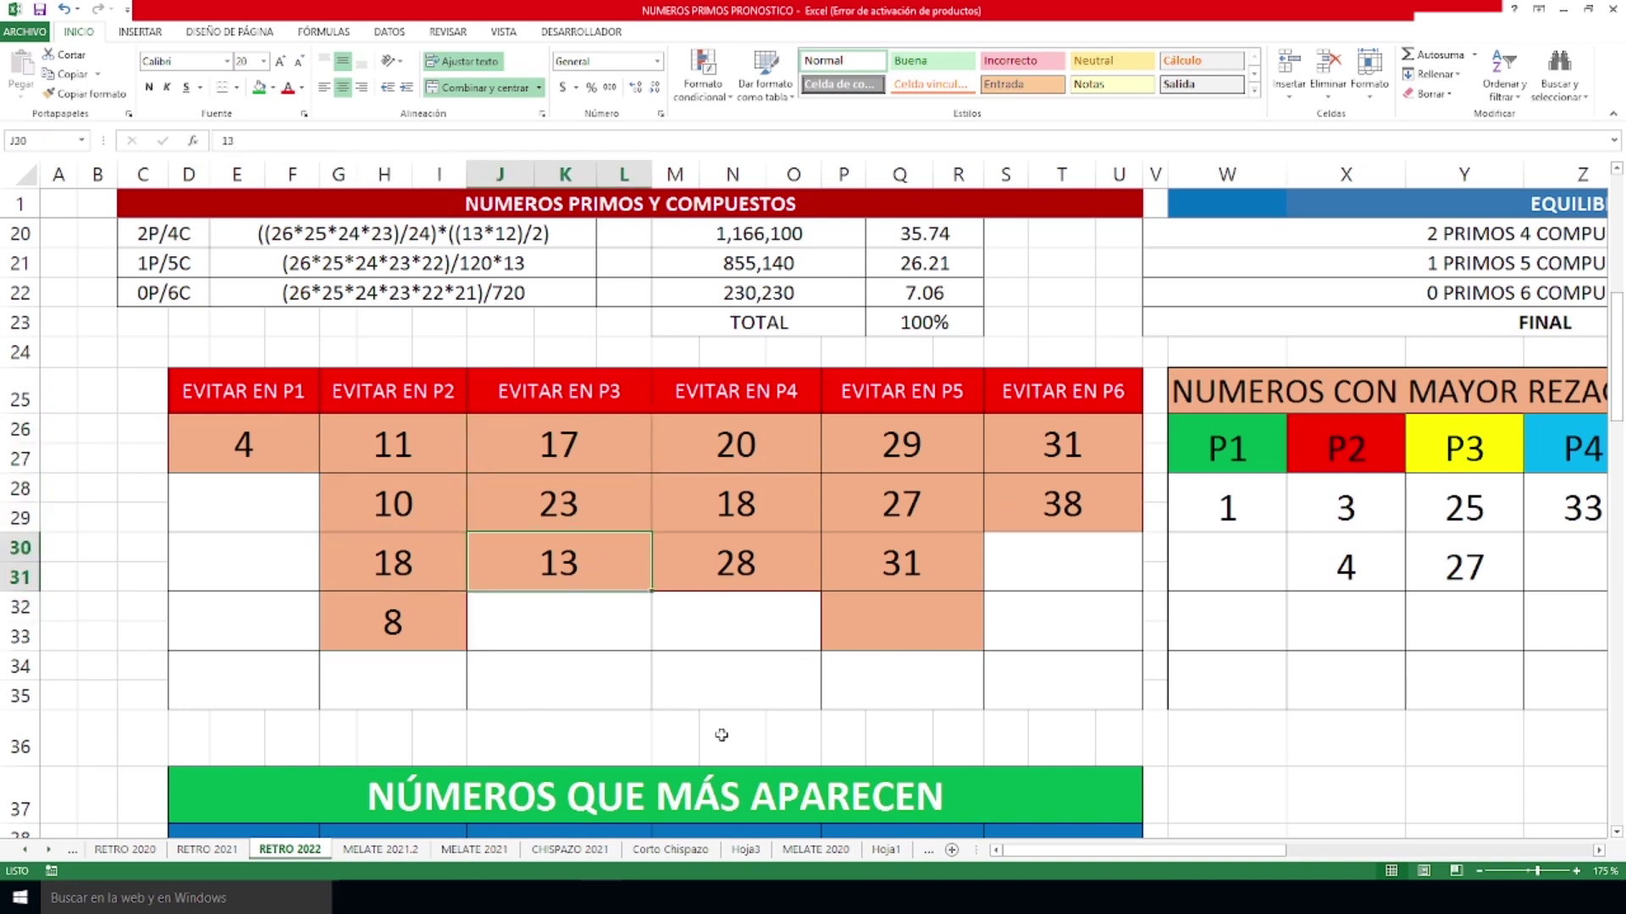
Review the numbers to avoid in positions P4, P5 and P6 of the EVITAR table.
left_click(766, 453)
left_click(764, 509)
left_click(767, 562)
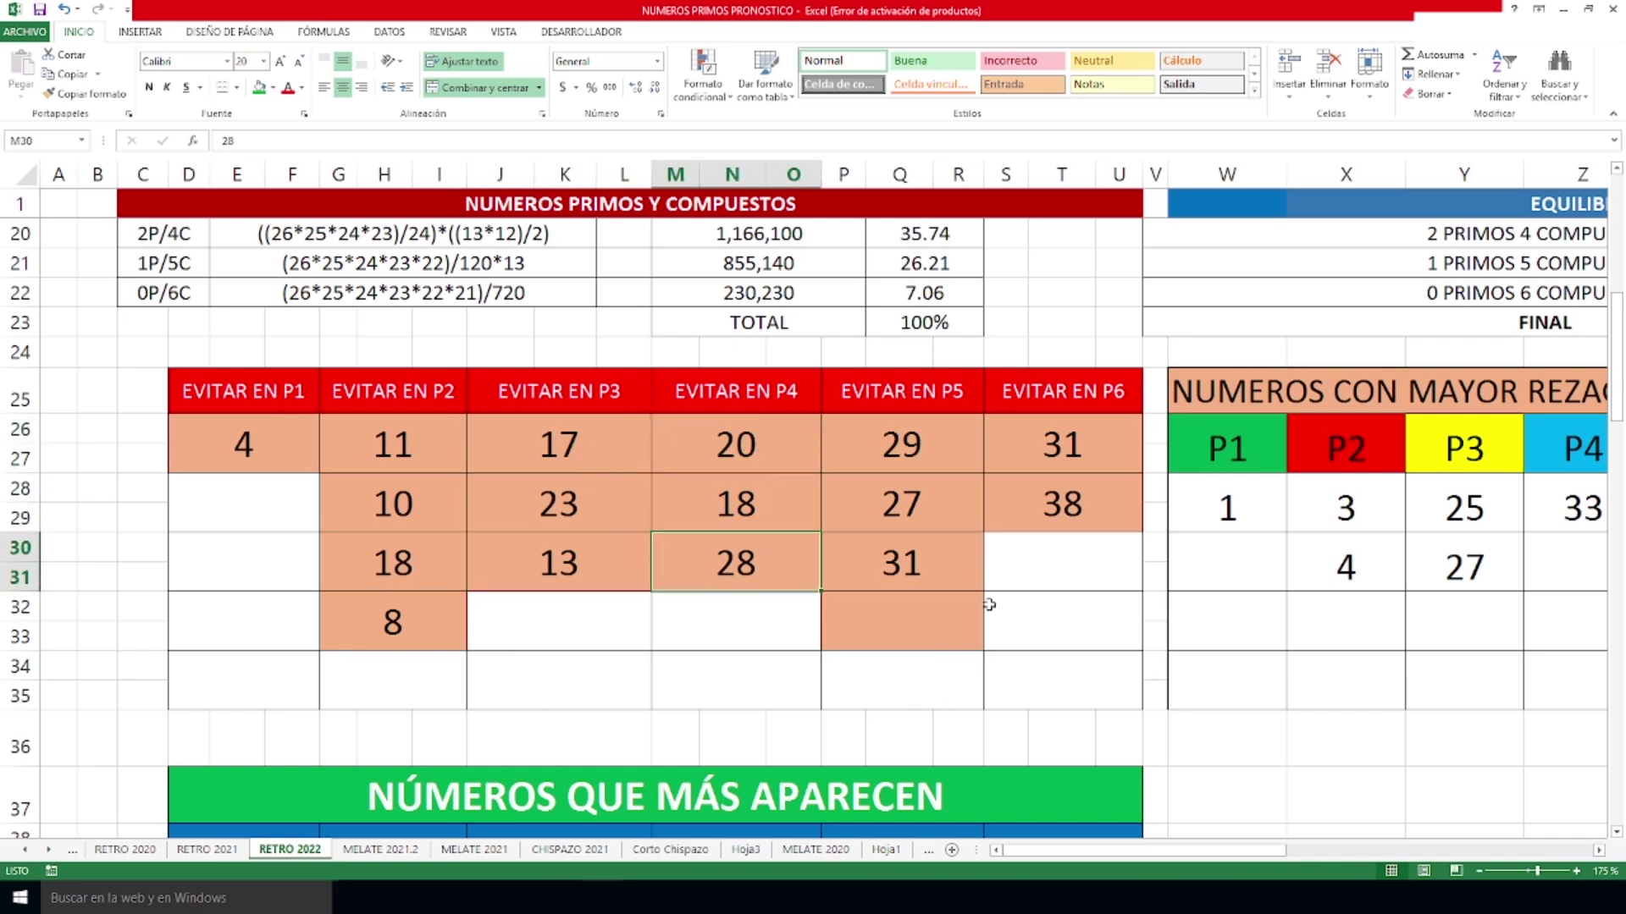
left_click(910, 450)
left_click(919, 518)
left_click(915, 569)
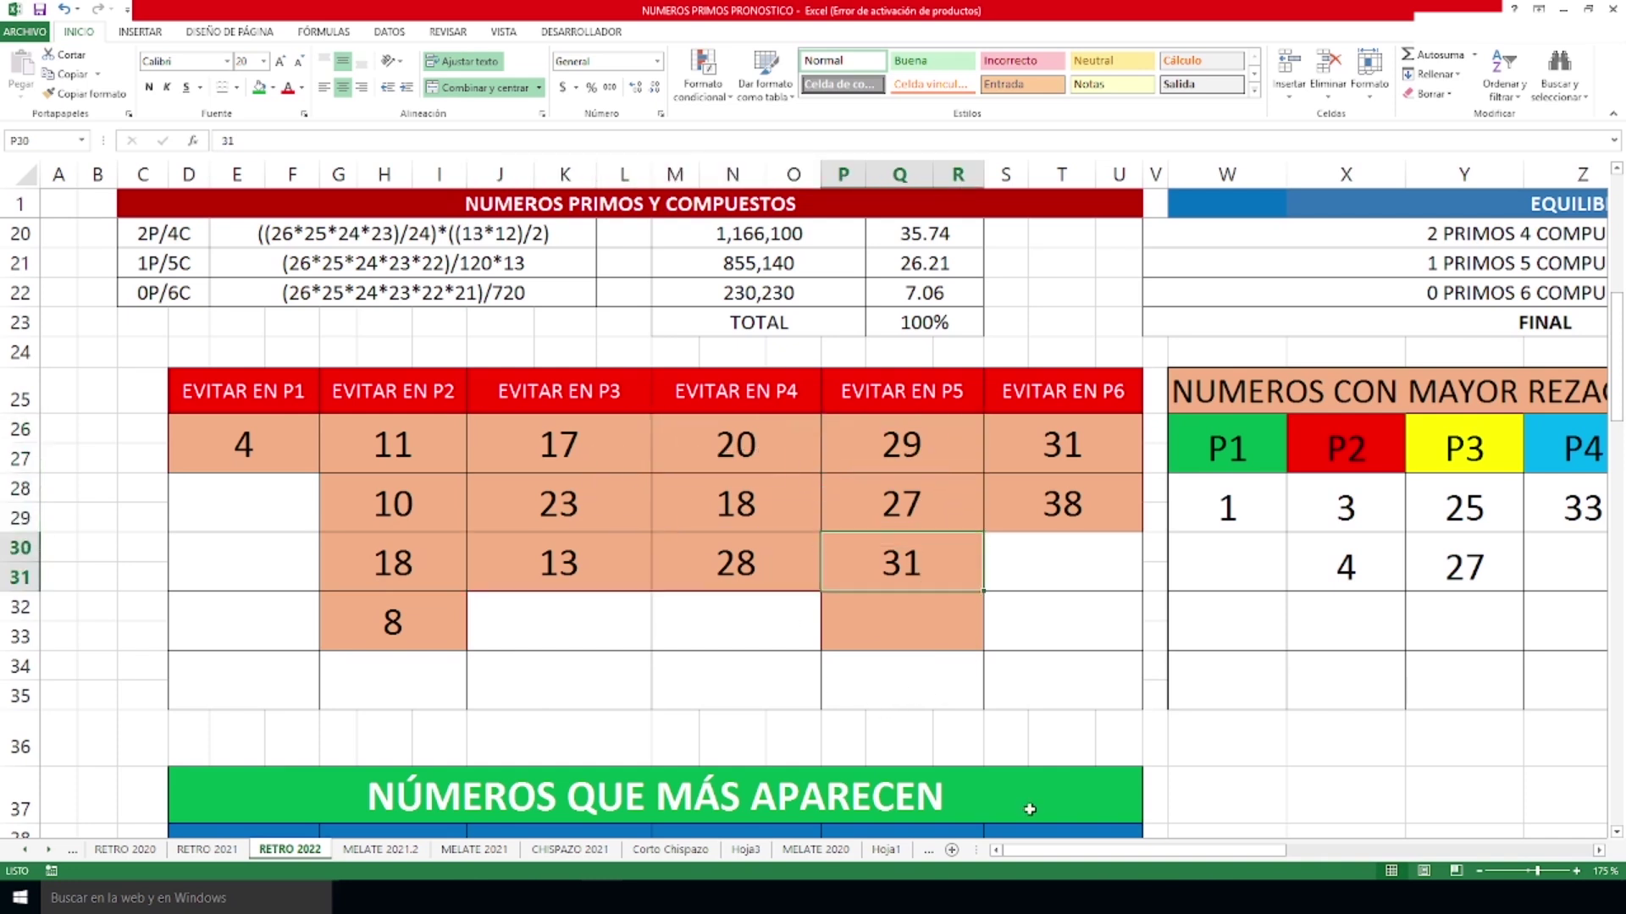
left_click(1050, 446)
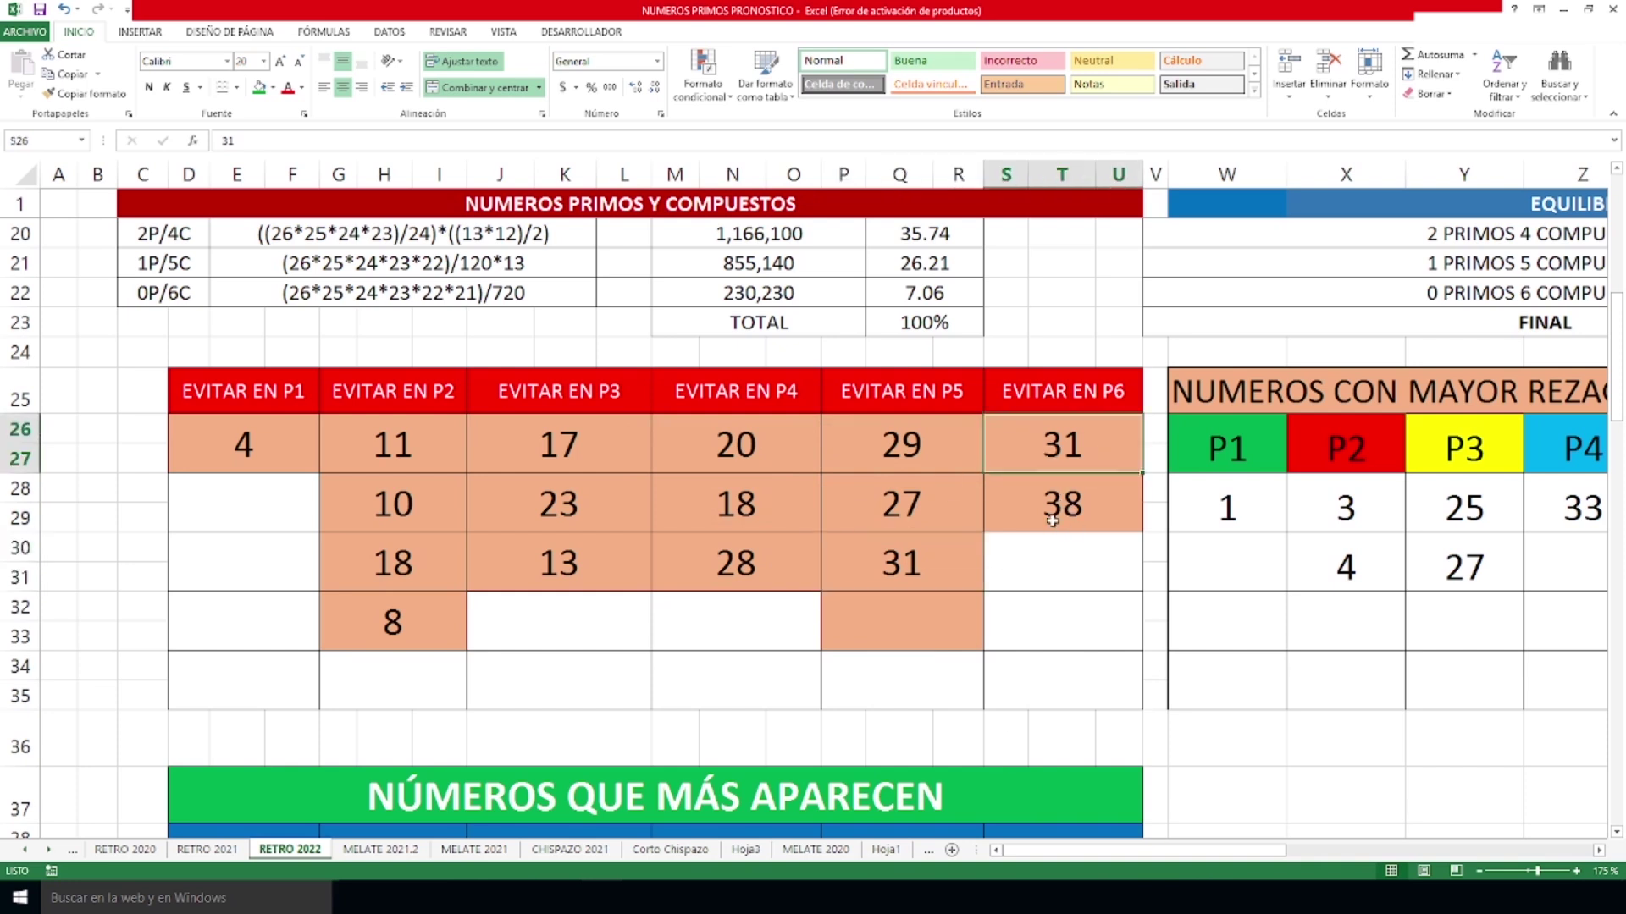
left_click(1063, 506)
Remove the orange fill from the empty cell below 31 in the EVITAR EN P5 column.
left_click(939, 619)
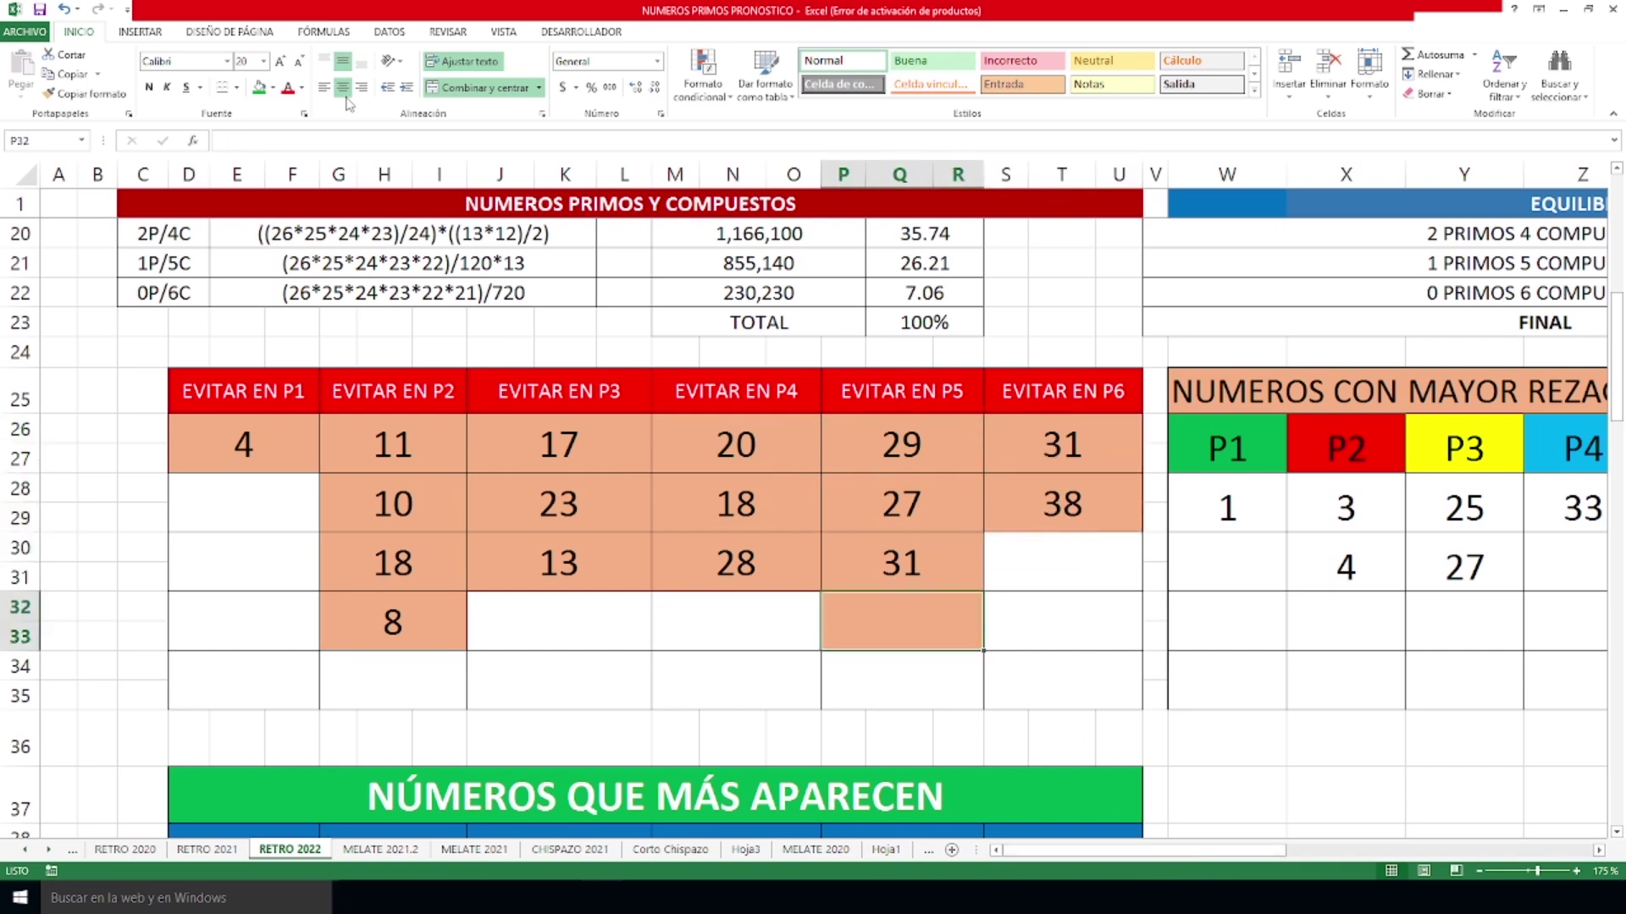
left_click(273, 88)
left_click(259, 127)
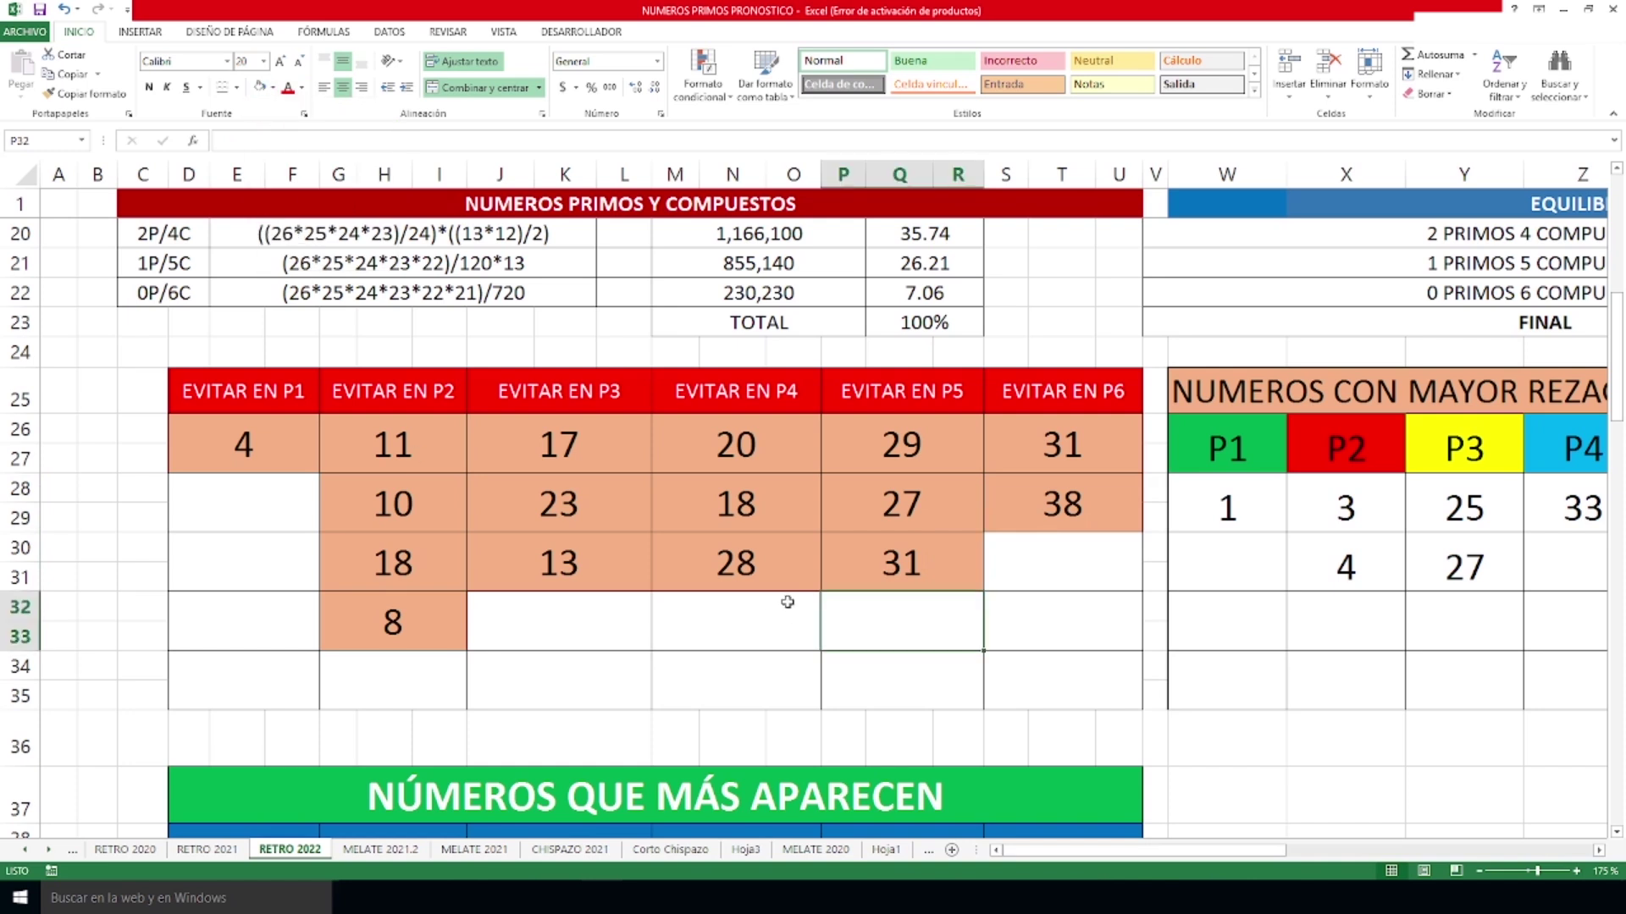
left_click(758, 616)
Examine the most overdue numbers per position in the NUMEROS CON MAYOR REZAGO POR POSICION table.
left_click_drag(1219, 850, 1332, 854)
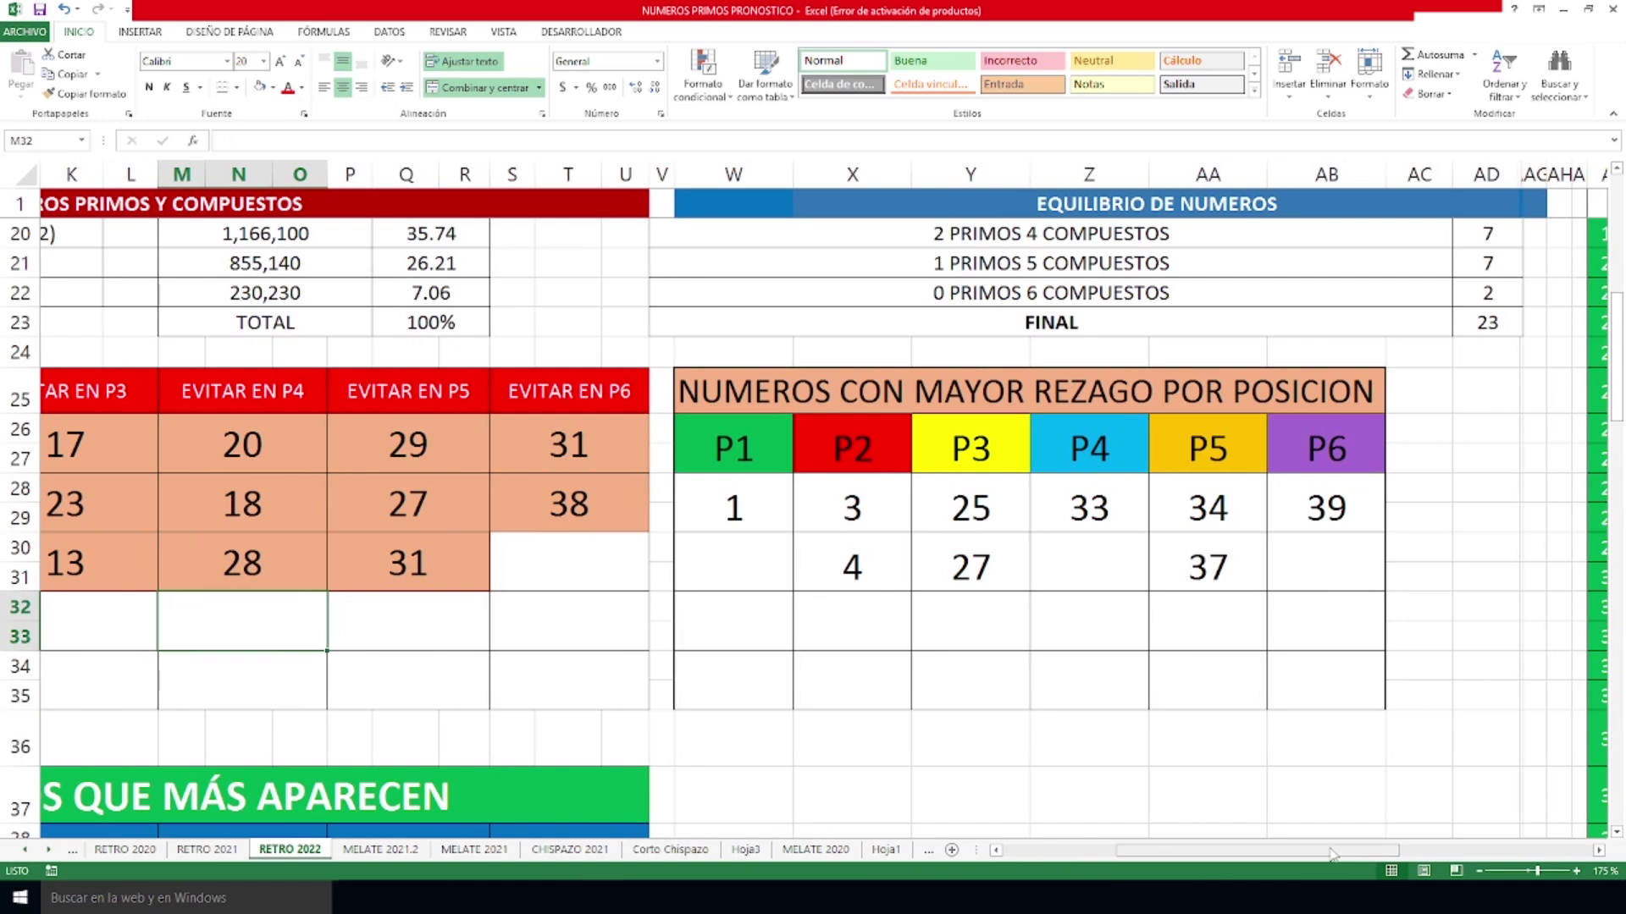
left_click(745, 501)
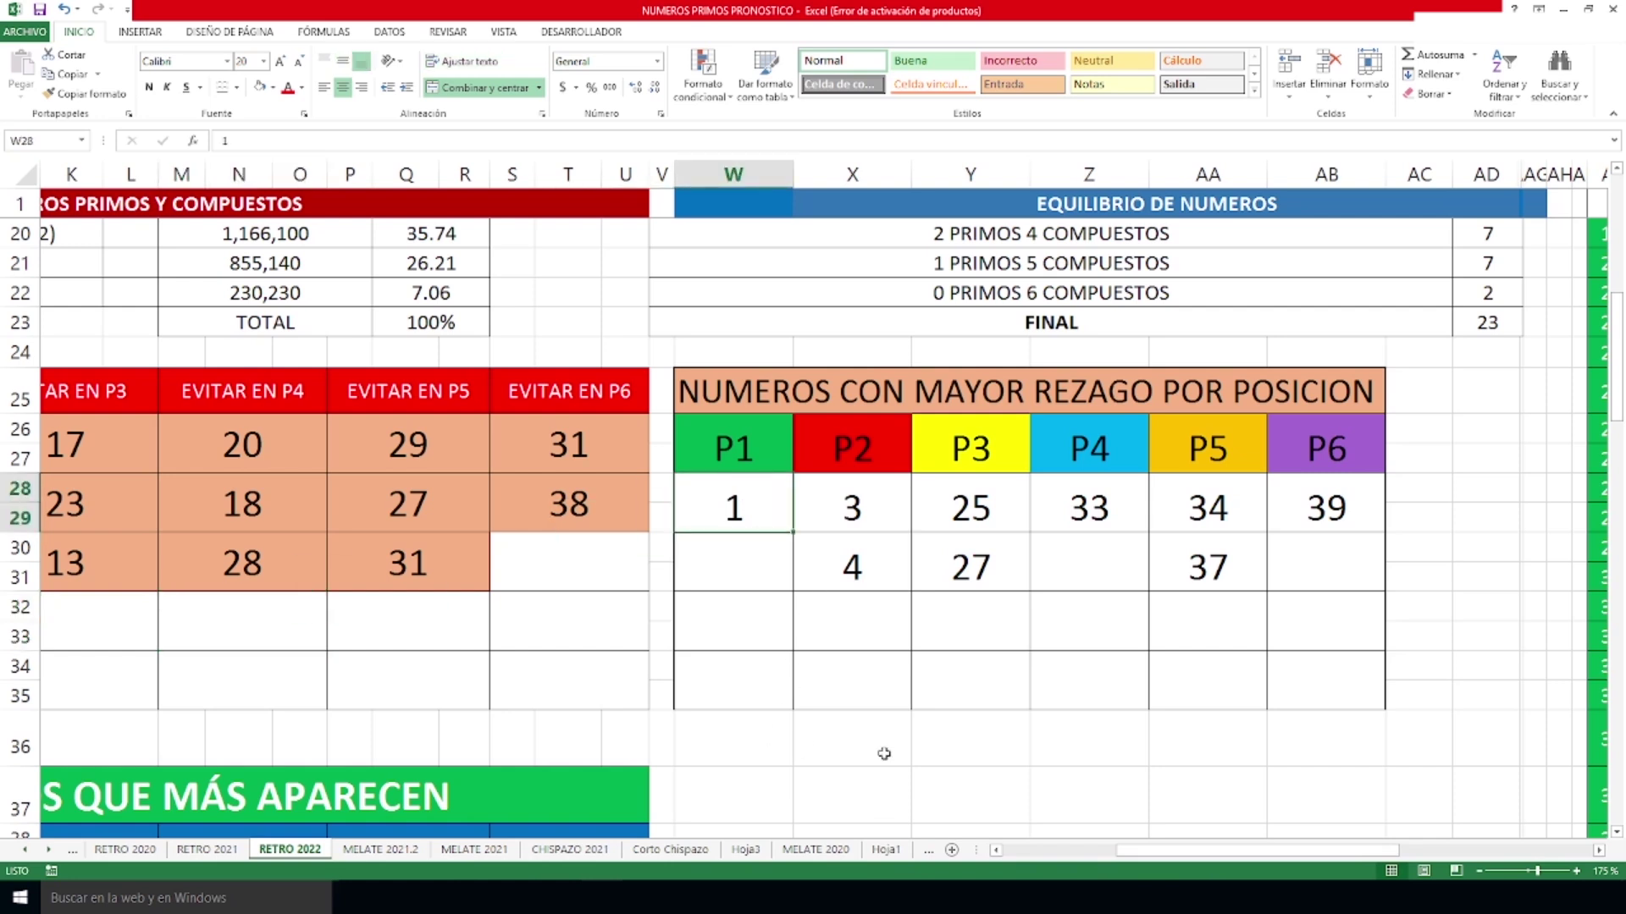
left_click(1344, 505)
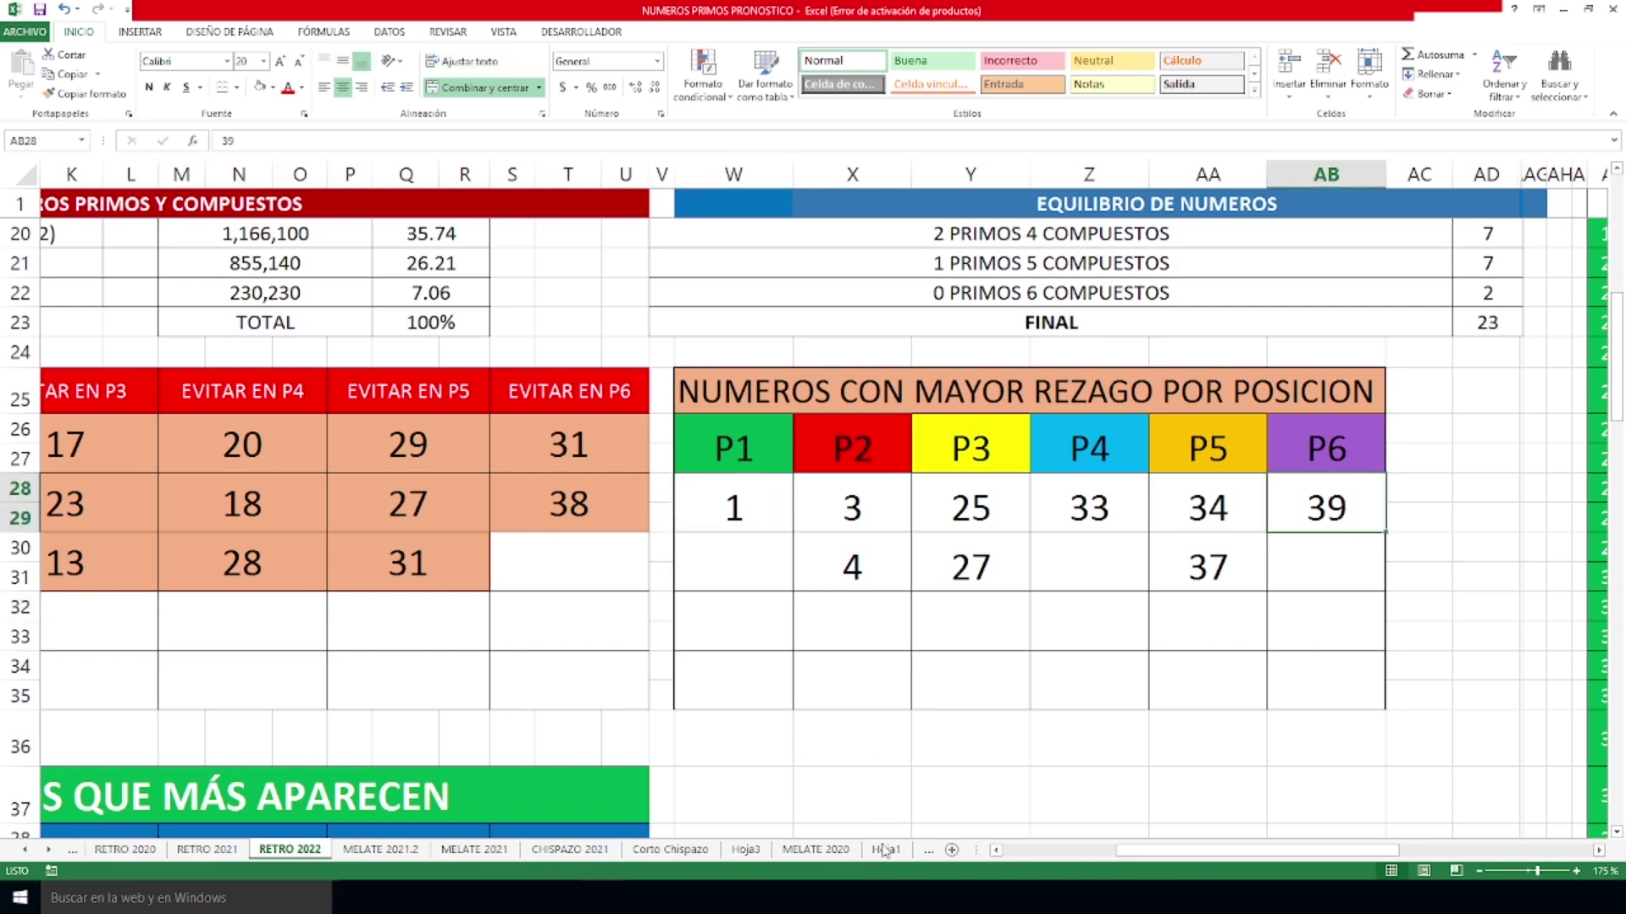
left_click(850, 542)
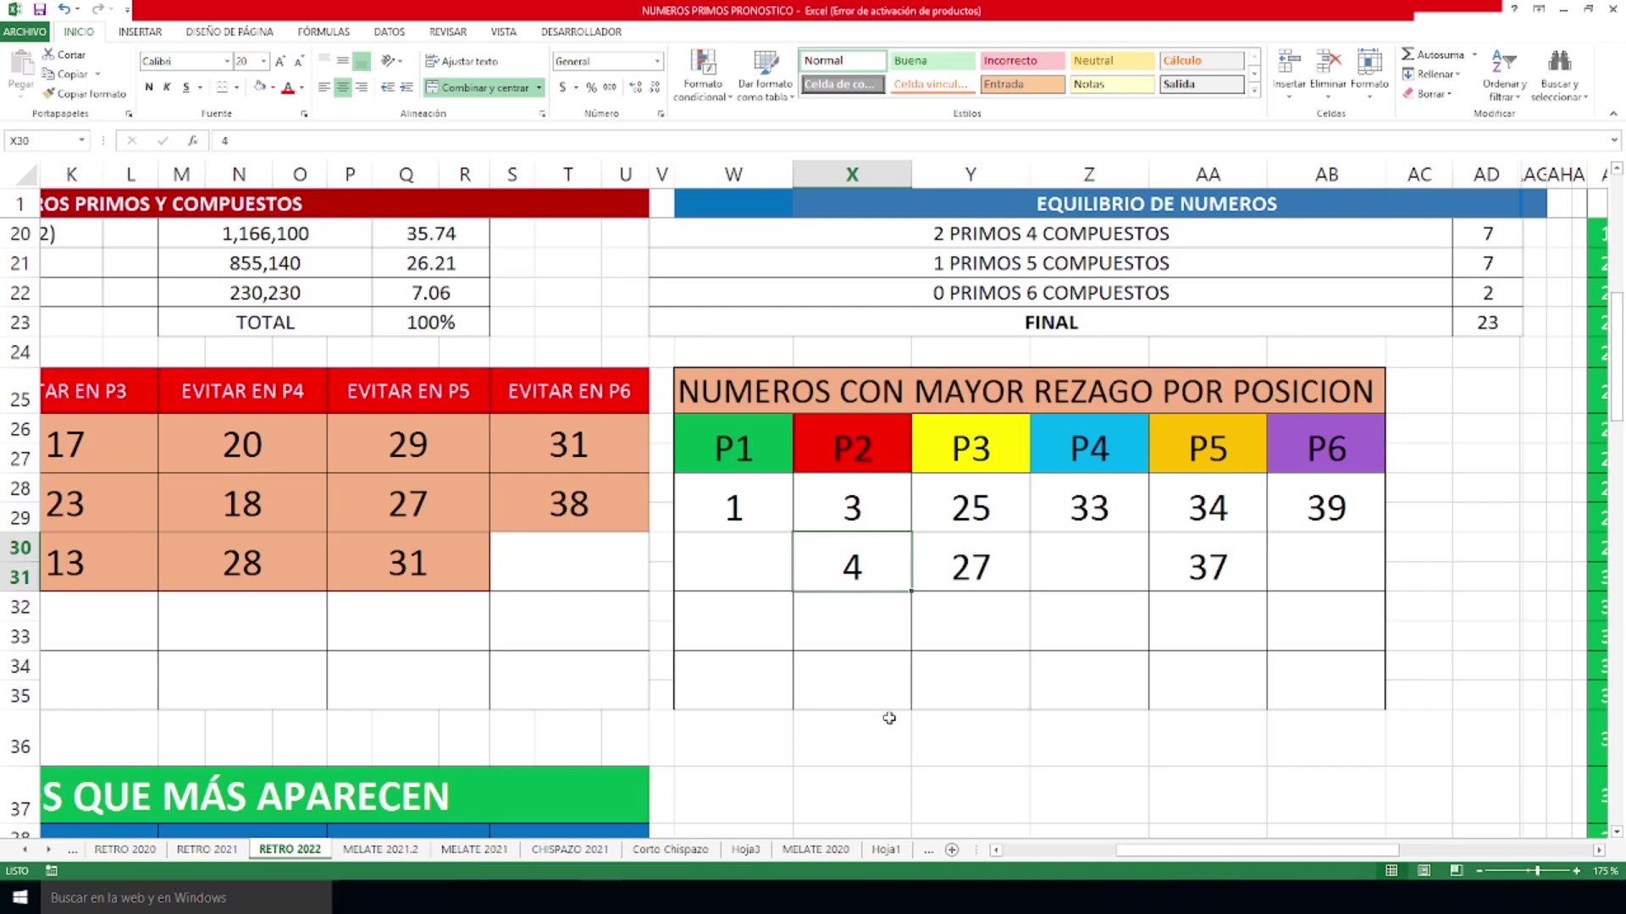
Review the most frequent numbers in positions P1 to P4 of the NÚMEROS QUE MÁS APARECEN table.
left_click_drag(1188, 849, 1072, 849)
scroll(1011, 681, "down", 2)
scroll(1011, 682, "down", 2)
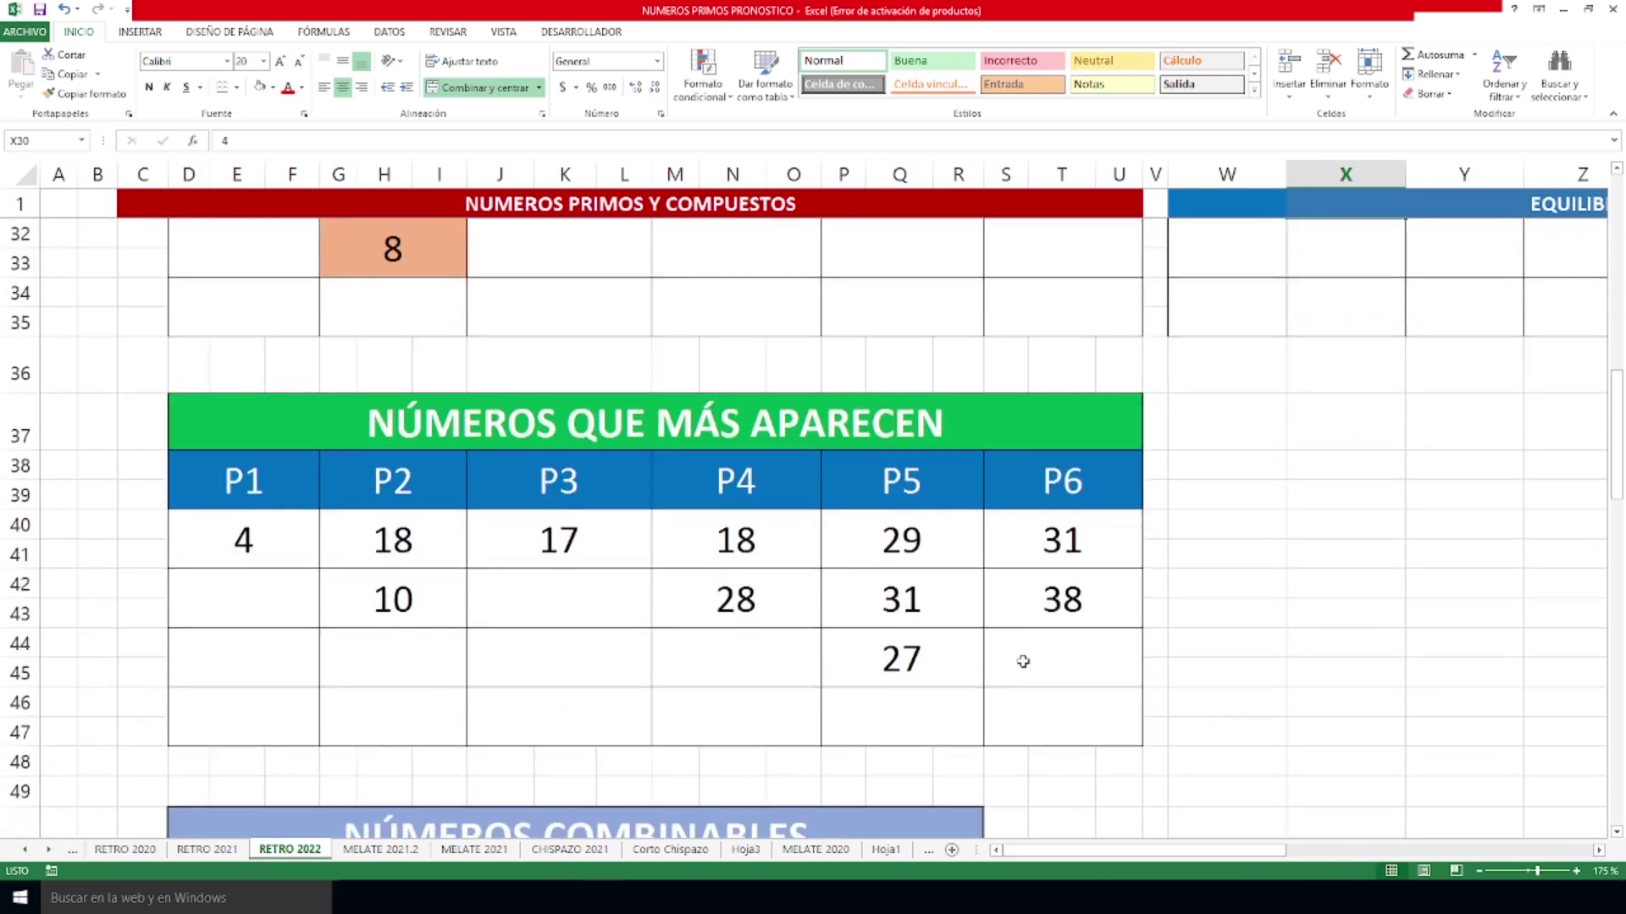
left_click(287, 531)
left_click(396, 546)
left_click(414, 594)
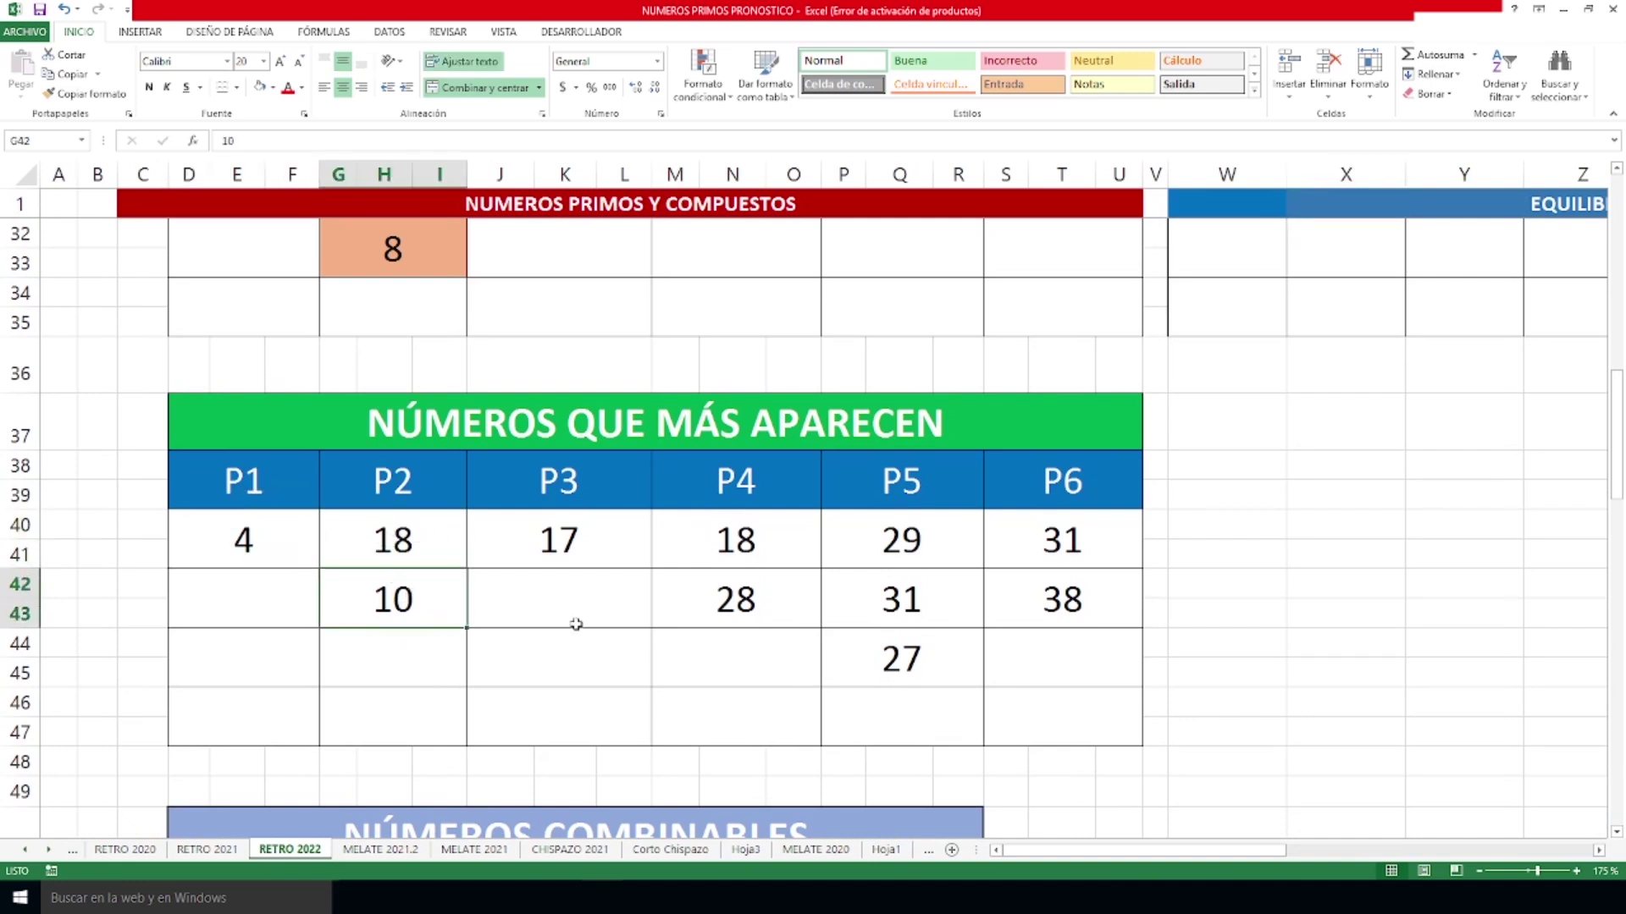
left_click(581, 543)
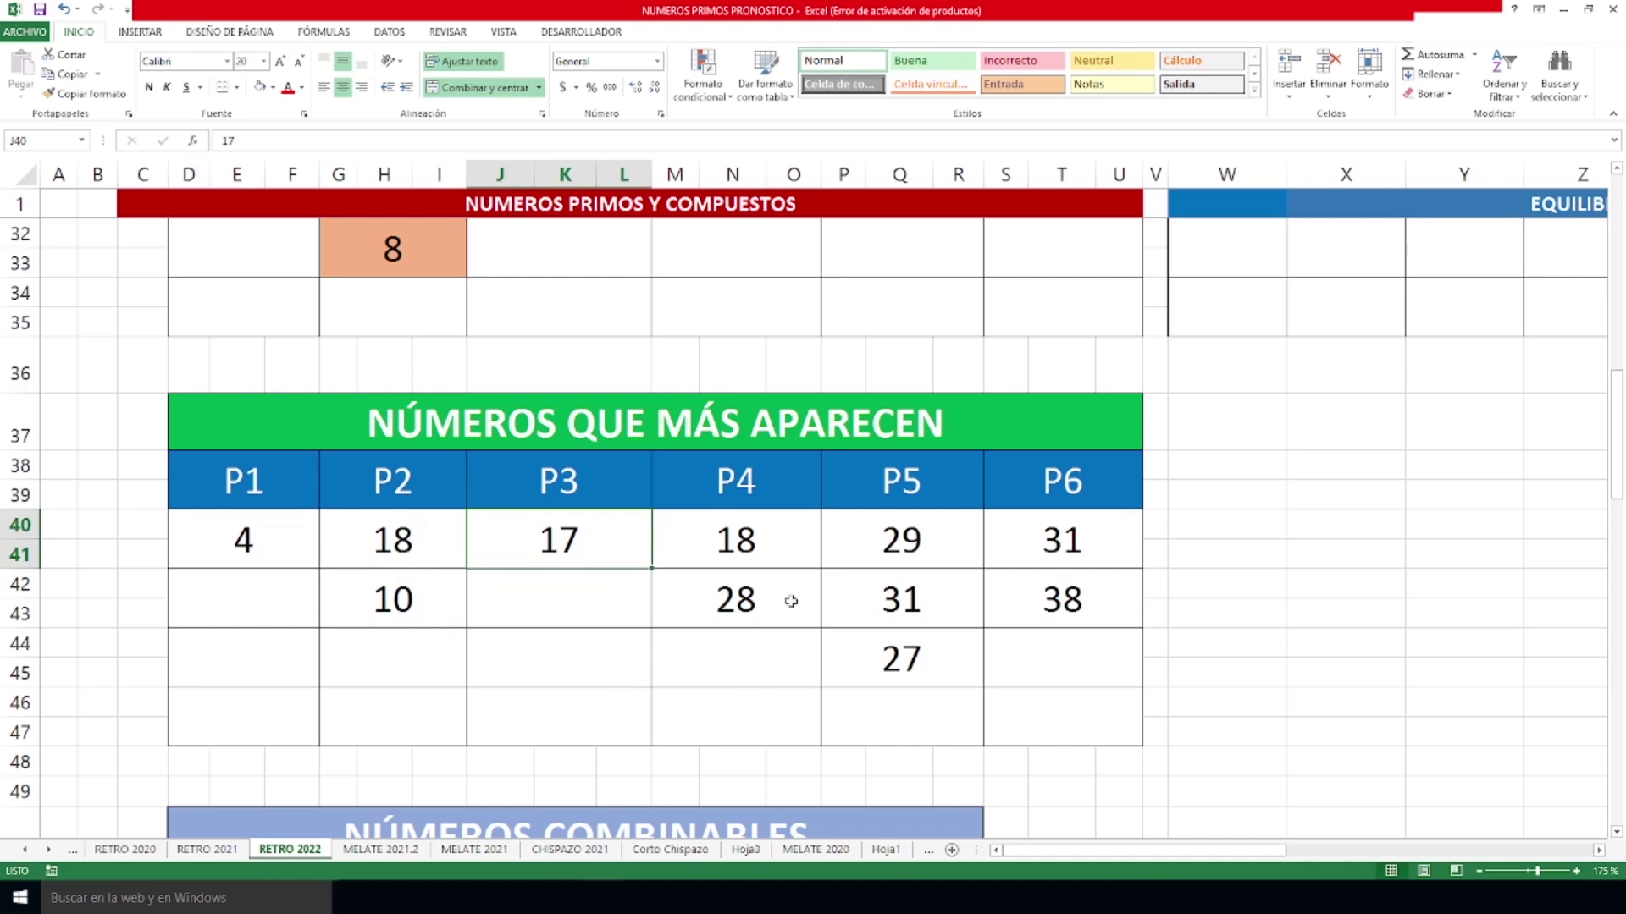
left_click(750, 597)
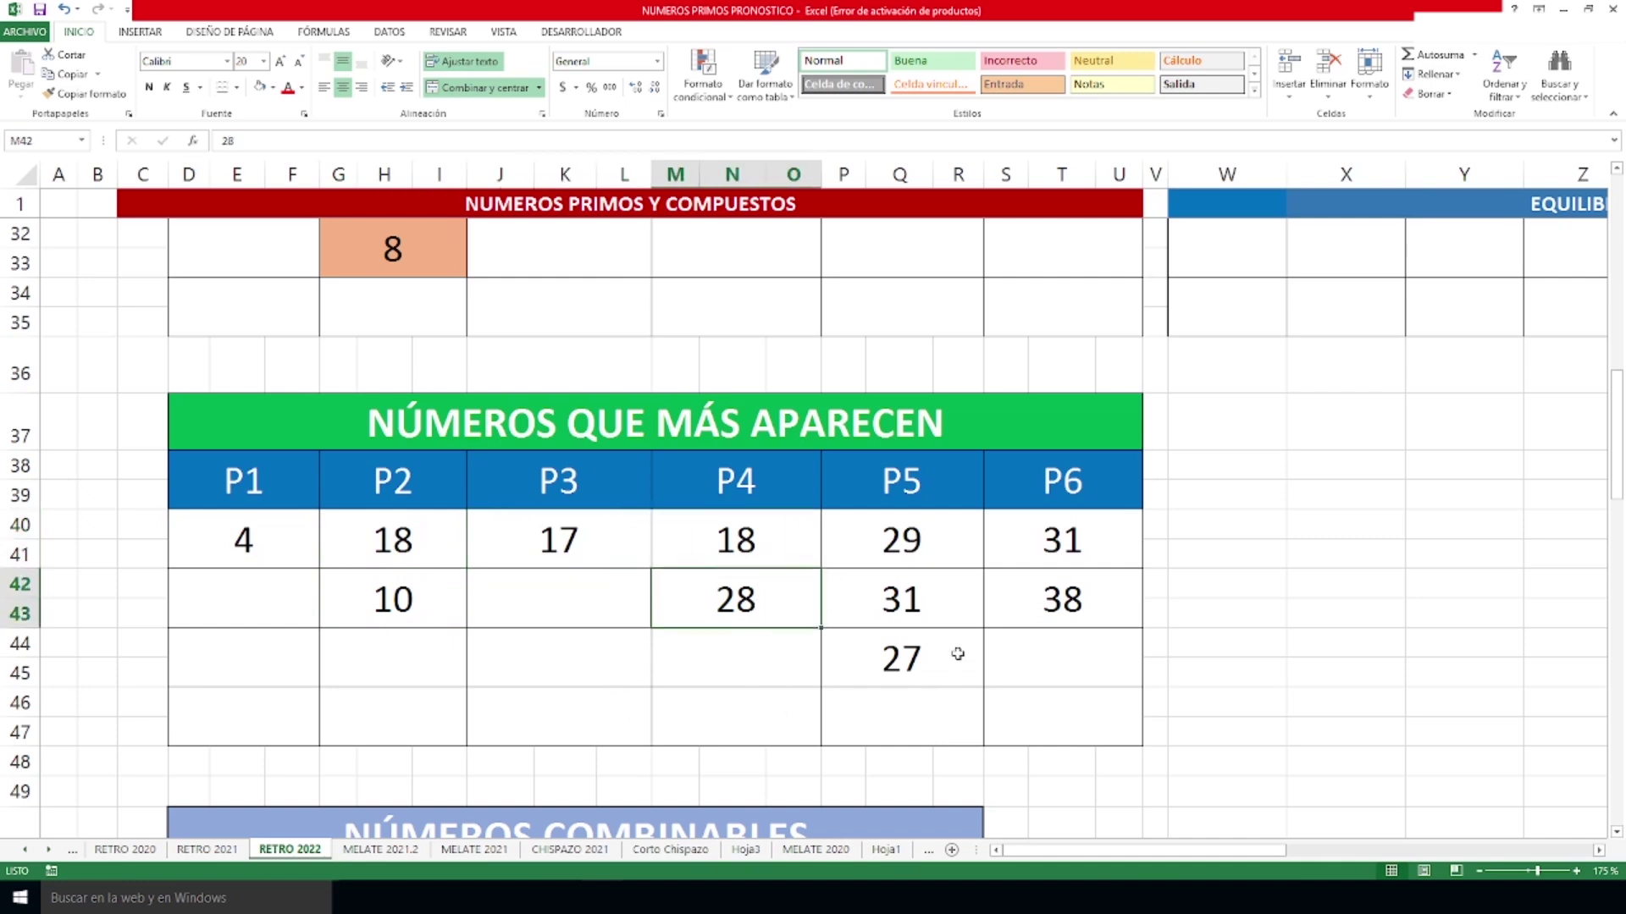
Review the most frequent numbers in positions P5 and P6 of the NÚMEROS QUE MÁS APARECEN table.
left_click(920, 532)
left_click(923, 602)
left_click(923, 654)
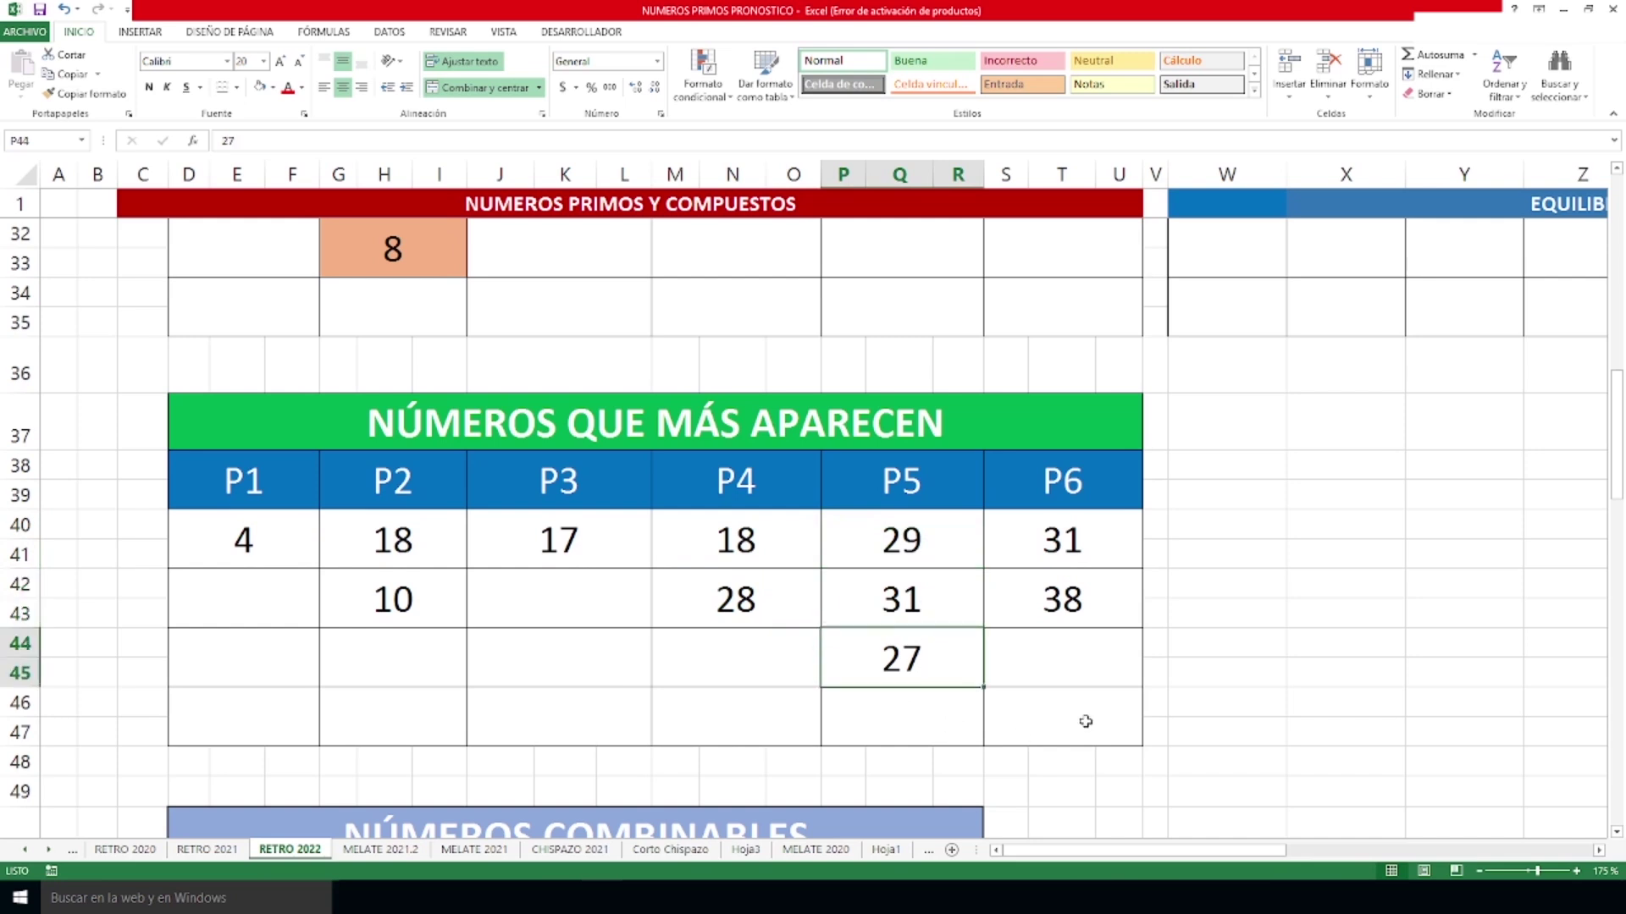
left_click(1103, 550)
left_click(1083, 601)
Compare the EVITAR, NUMEROS CON MAYOR REZAGO POR POSICION and NÚMEROS QUE MÁS APARECEN tables together in one view.
scroll(1081, 602, "up", 1)
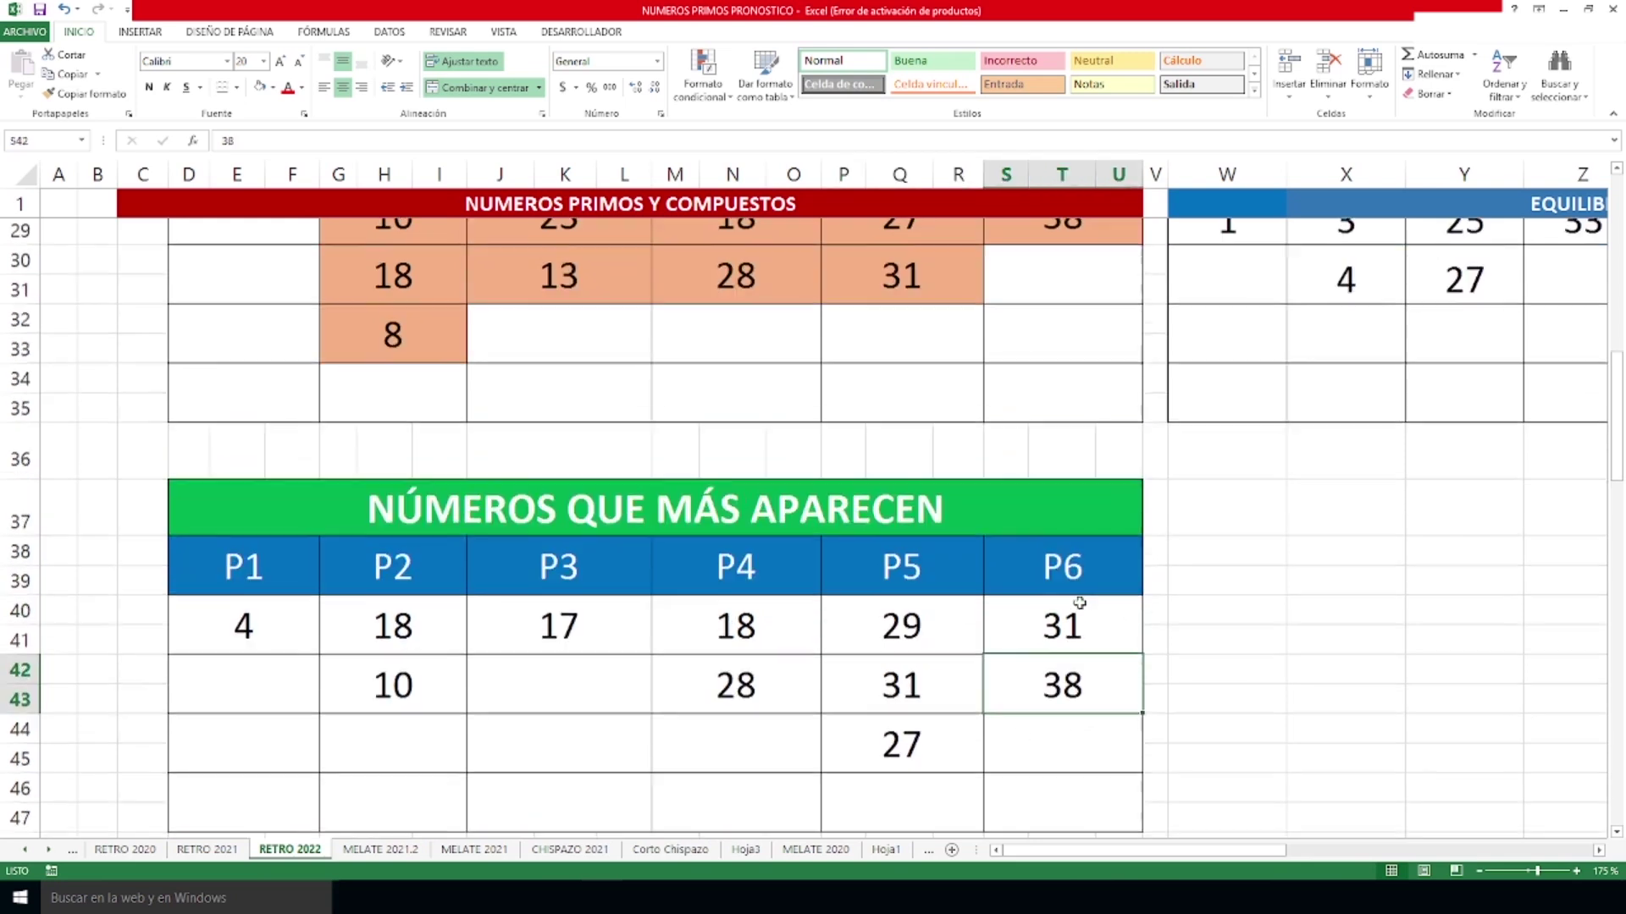
scroll(1081, 603, "up", 2)
scroll(1045, 638, "down", 1)
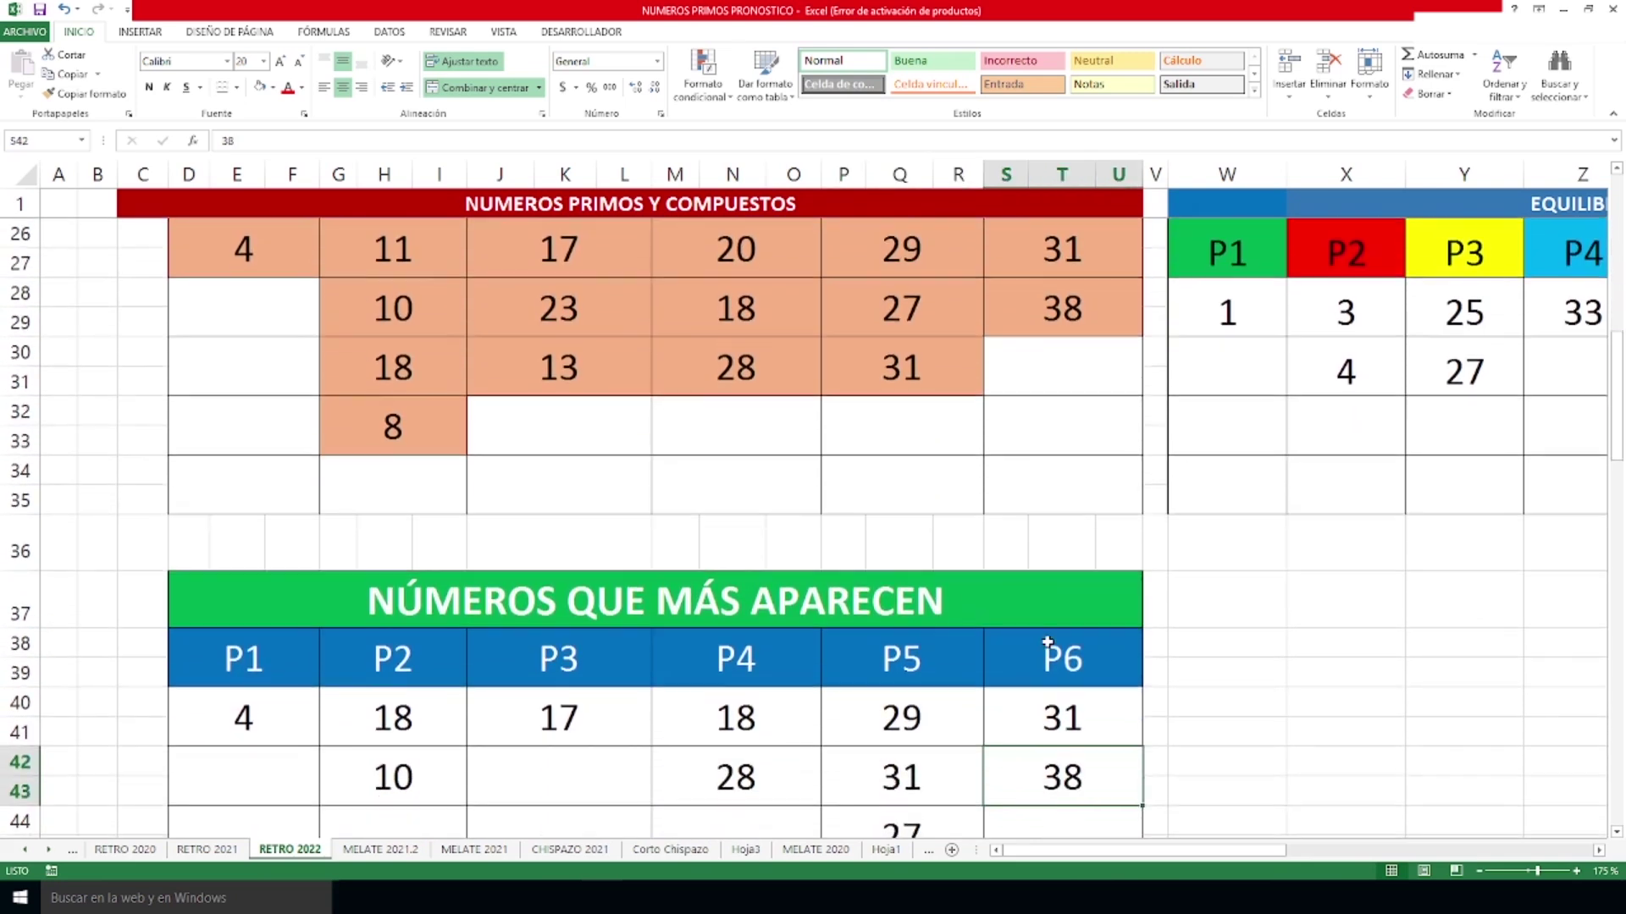
scroll(1047, 642, "down", 2, "ctrl")
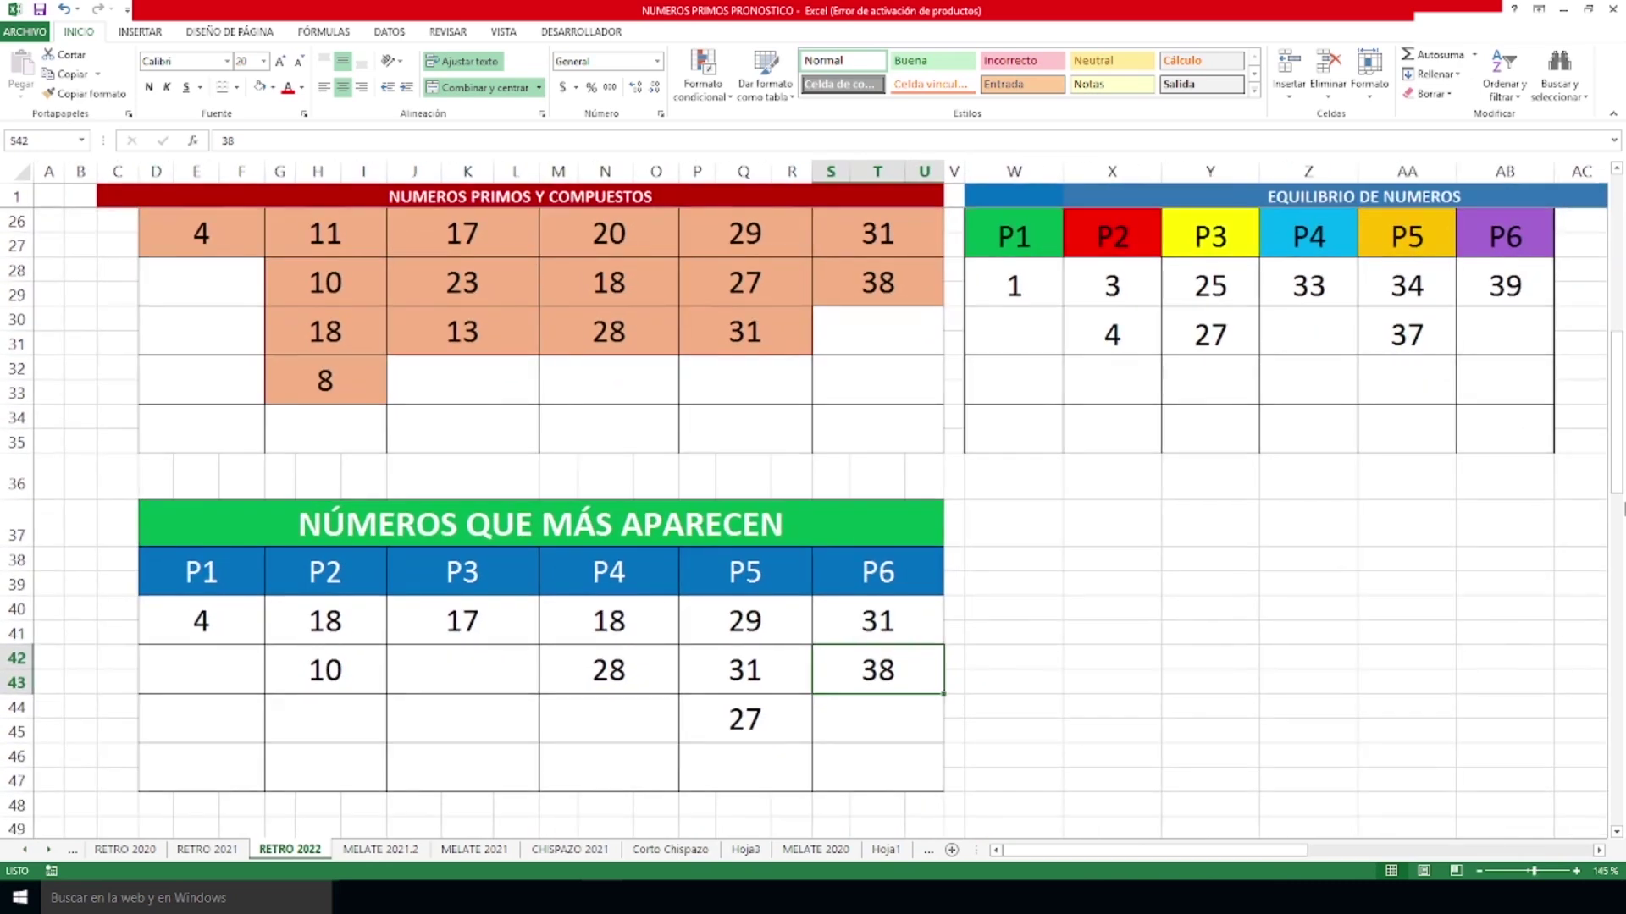
left_click_drag(1621, 476, 1622, 461)
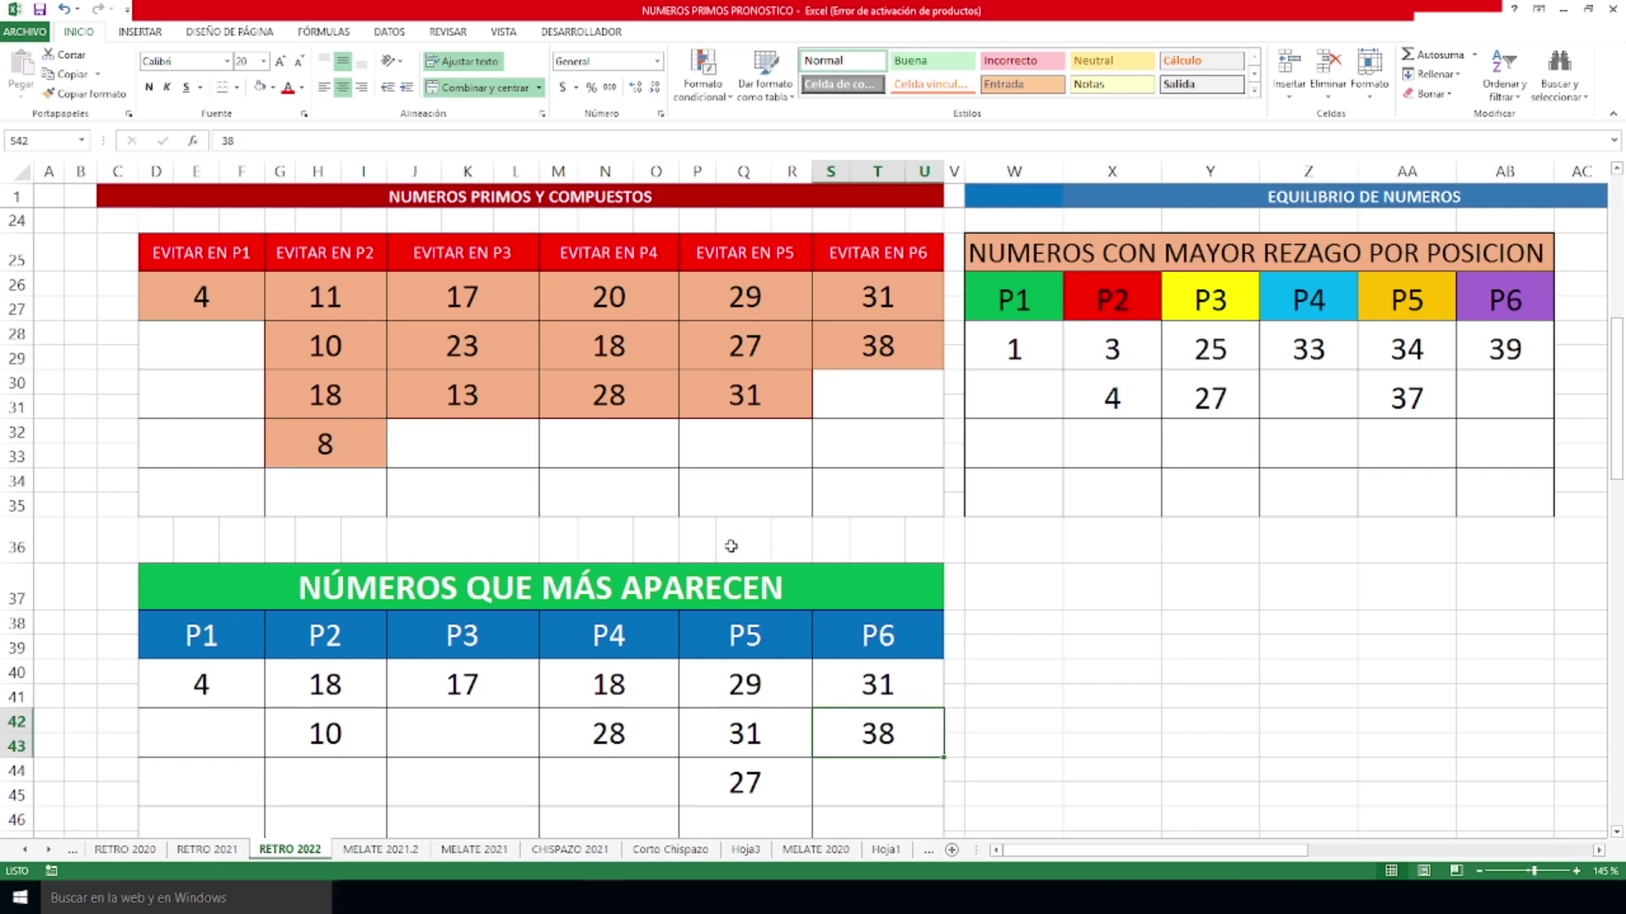
Examine the NÚMEROS COMBINABLES table, highlighting the primes 1, 2 and 3 and the composites 12, 18, 26 and 35.
scroll(670, 540, "down", 2)
scroll(670, 540, "down", 4)
scroll(653, 652, "up", 2, "ctrl")
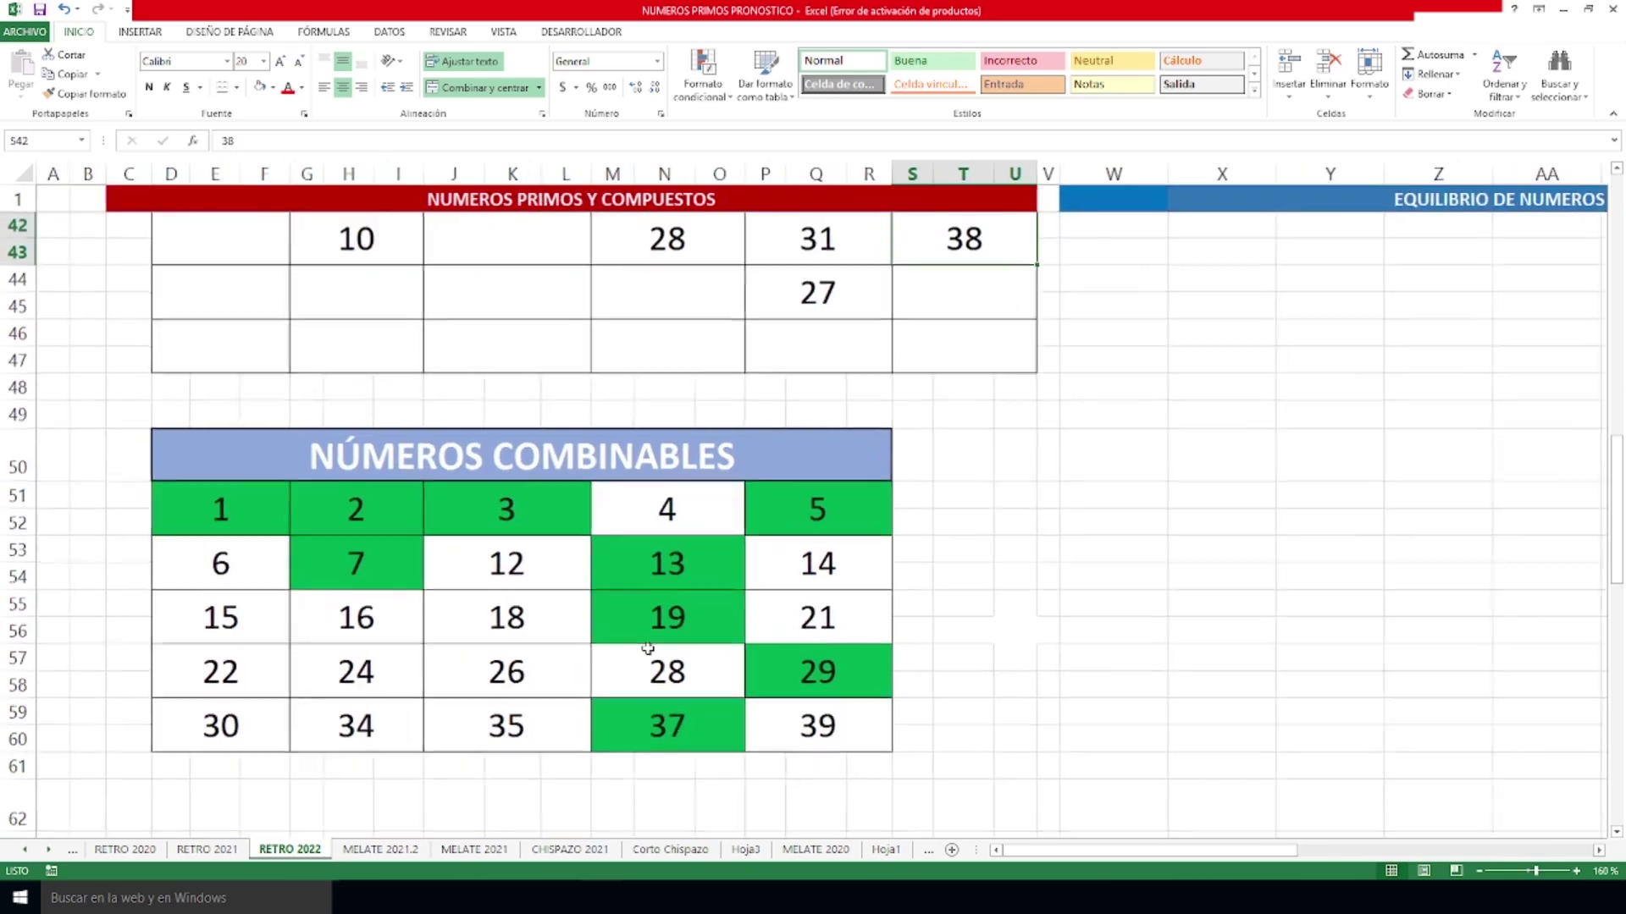
scroll(648, 649, "down", 1)
scroll(648, 648, "up", 1, "ctrl")
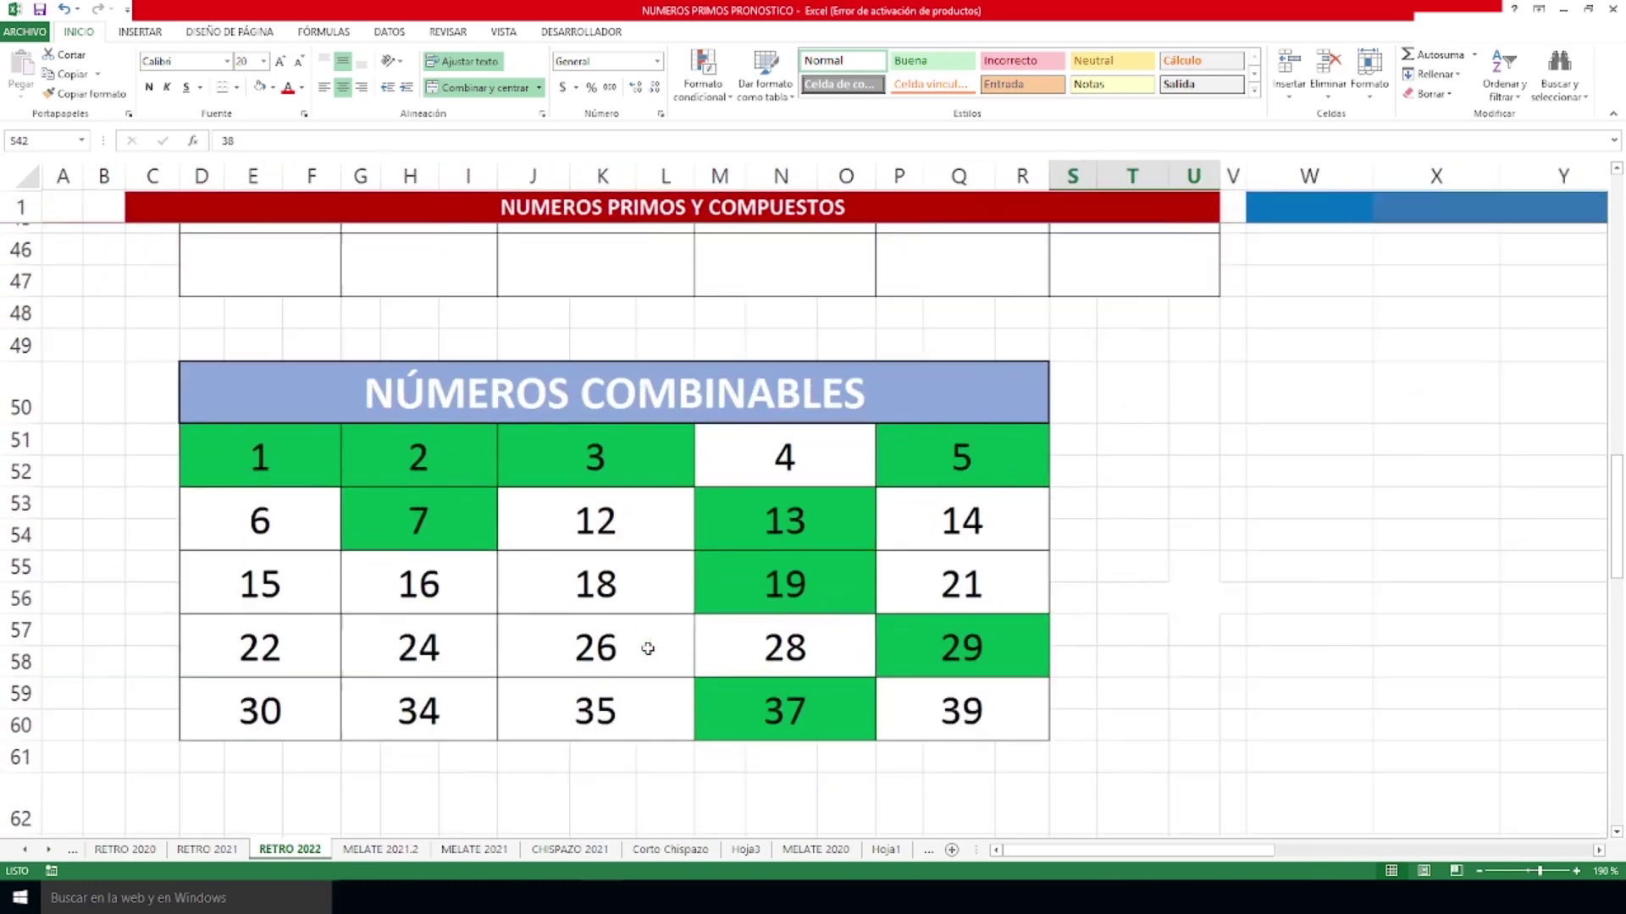
scroll(647, 649, "down", 1)
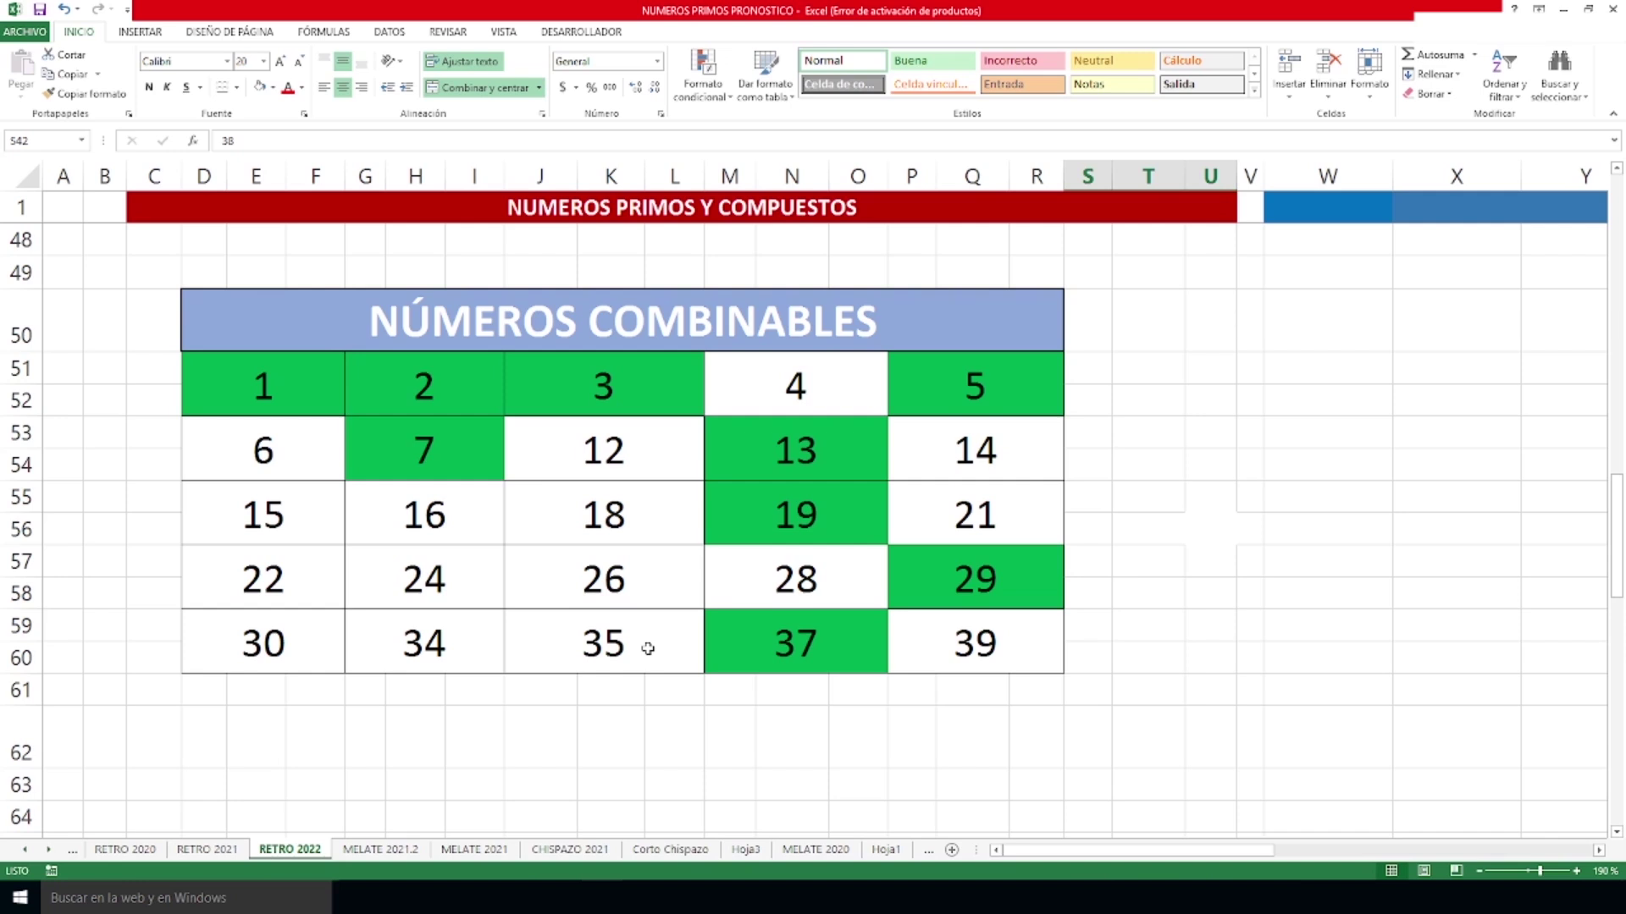
left_click_drag(301, 381, 604, 383)
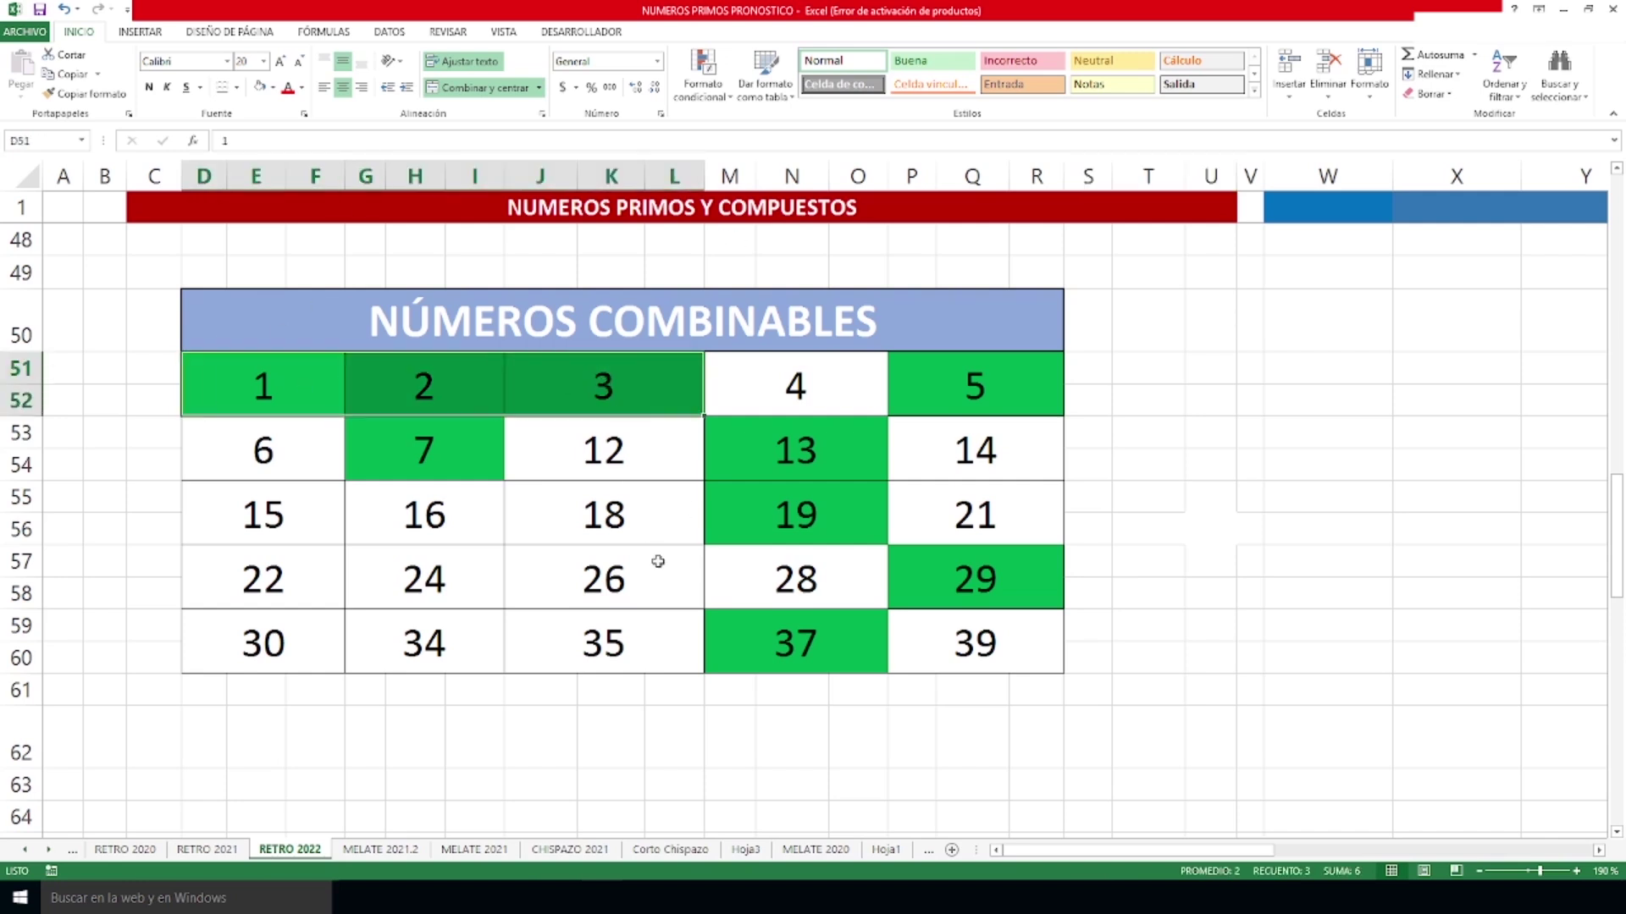
left_click_drag(648, 449, 640, 630)
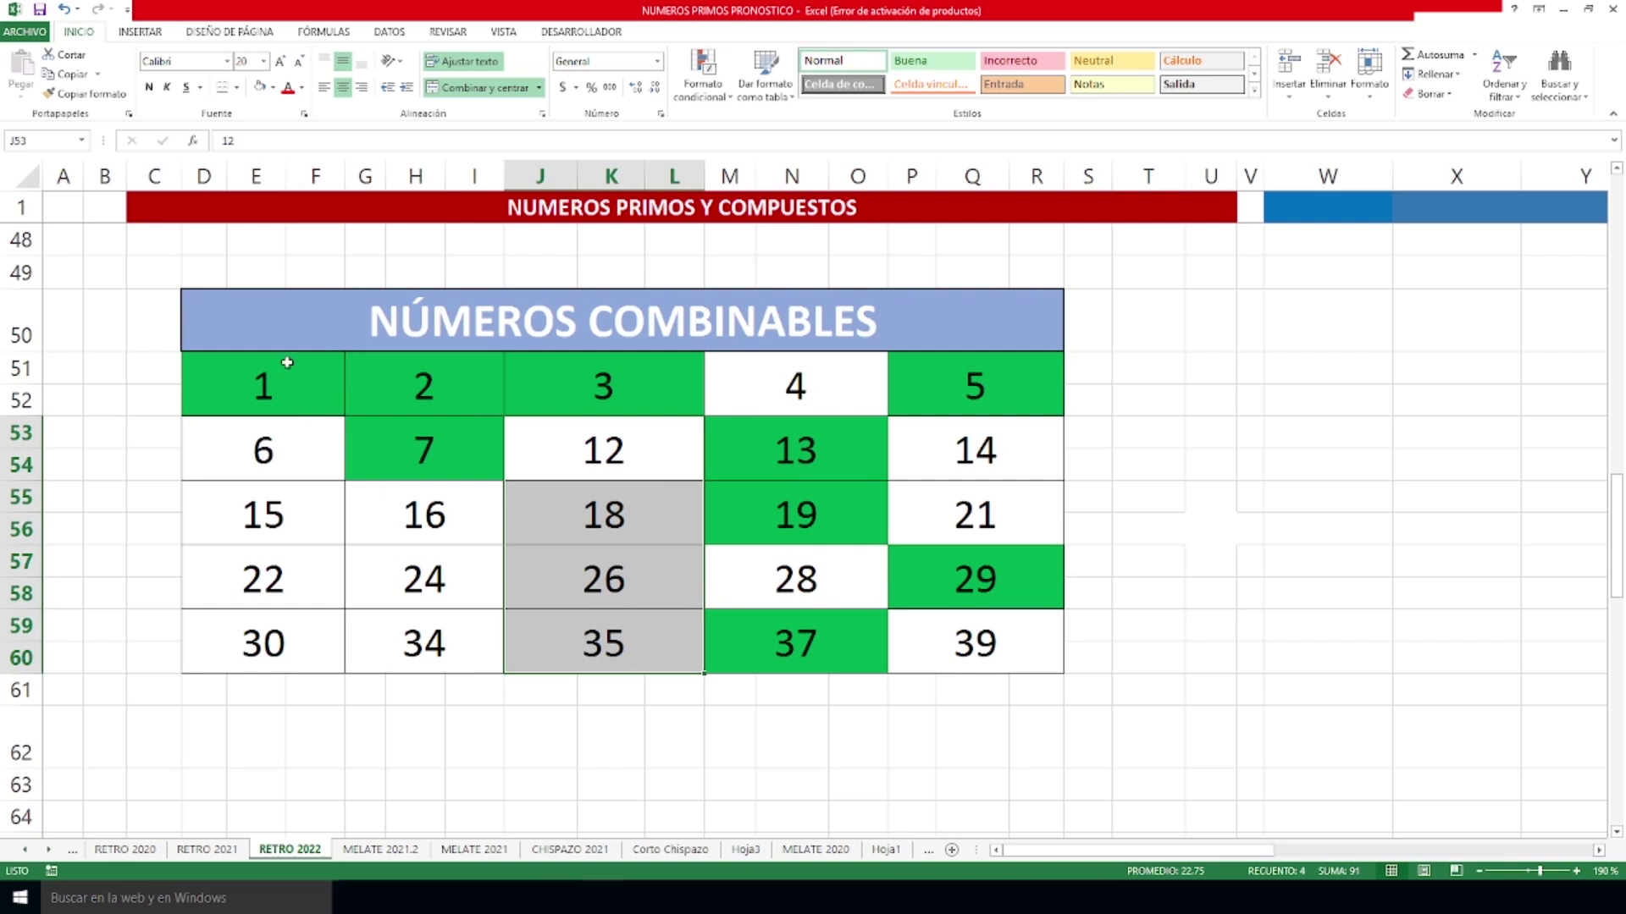
Go through 1, 2 and 3 individually in the NÚMEROS COMBINABLES table, followed by the 12 to 35 column and 34.
left_click(293, 382)
left_click(424, 390)
left_click(627, 392)
left_click_drag(618, 442, 618, 645)
left_click(495, 646)
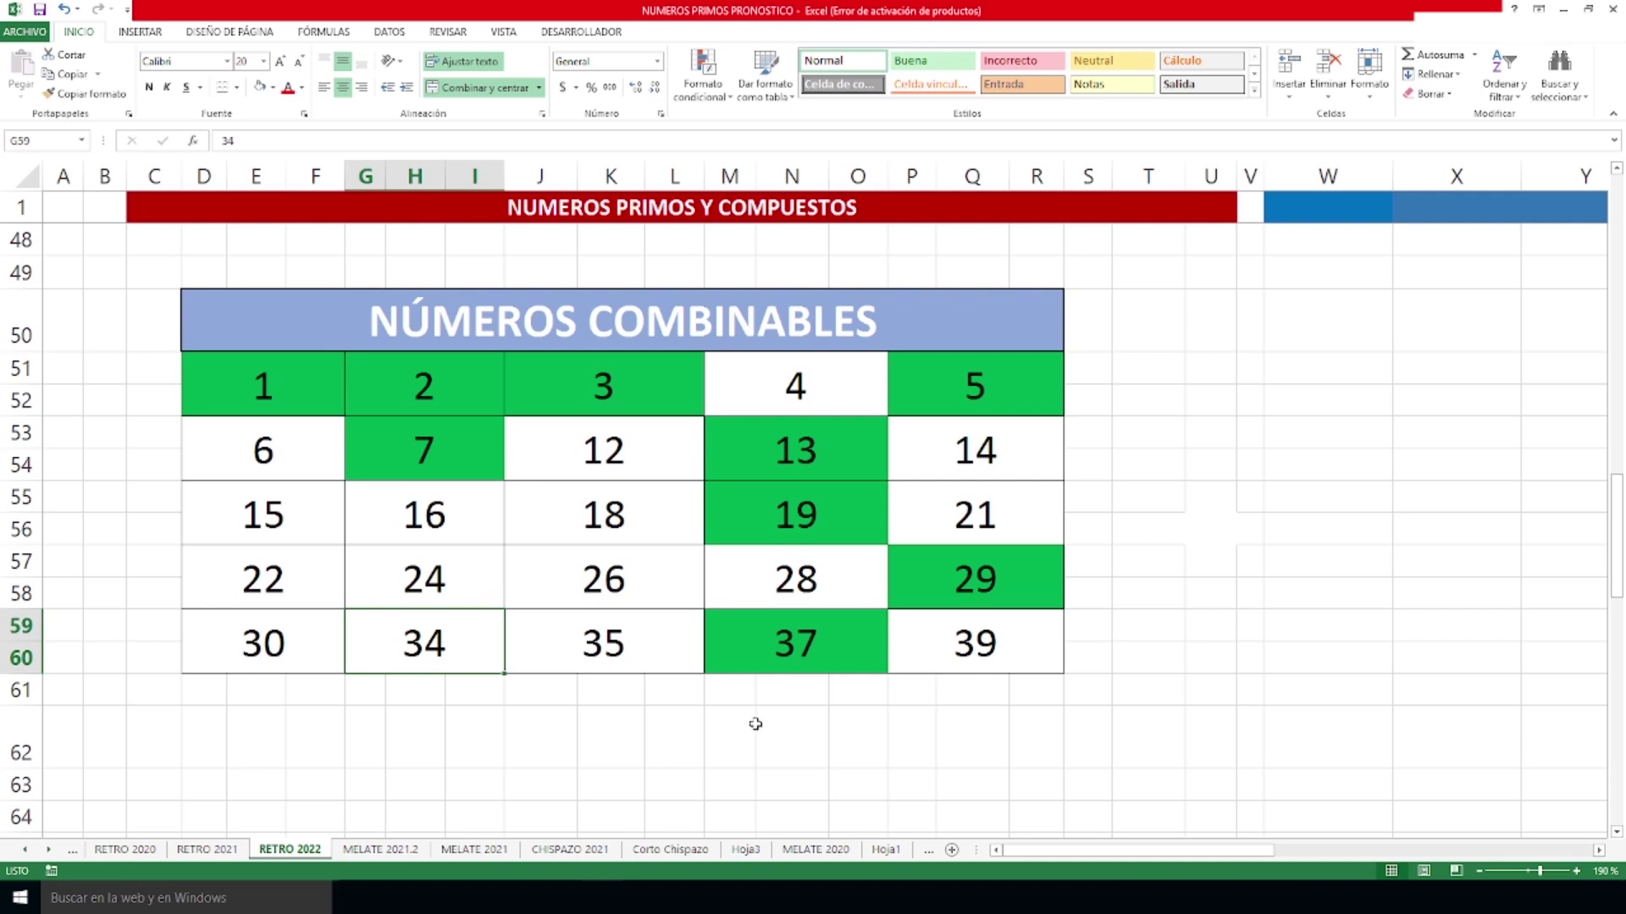
Check the JUGADAS POR CADA 100 SORTEOS table and the 3P/3C combinations in the MELATE RETRO 39 NUMEROS table.
scroll(755, 724, "up", 15)
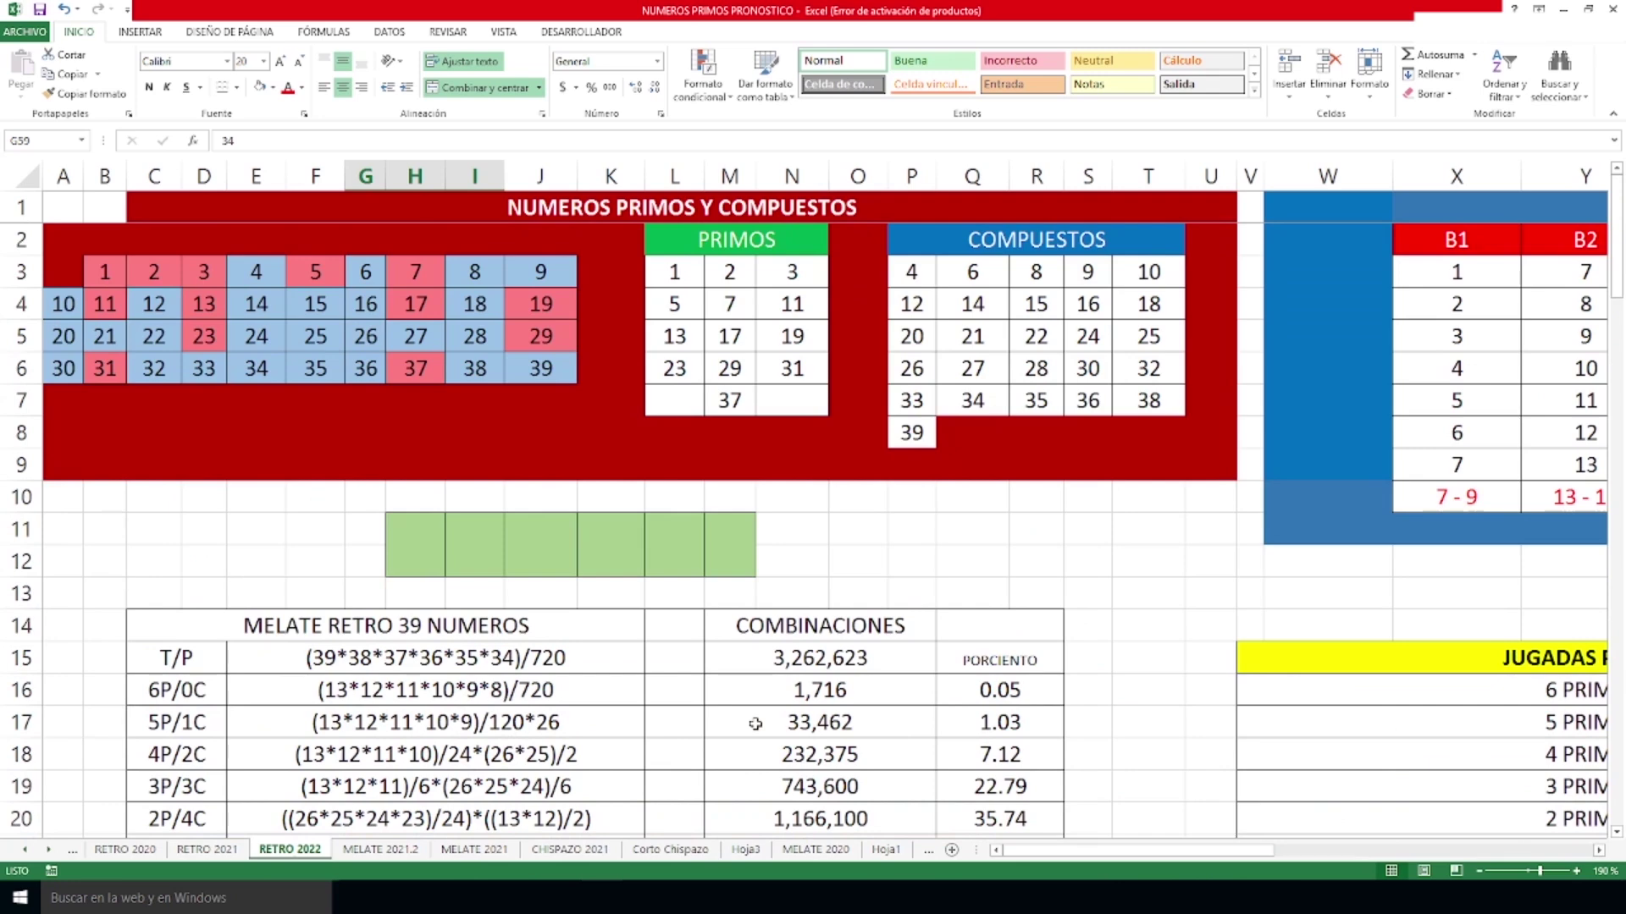
left_click_drag(1144, 850, 1372, 849)
scroll(1241, 703, "down", 2)
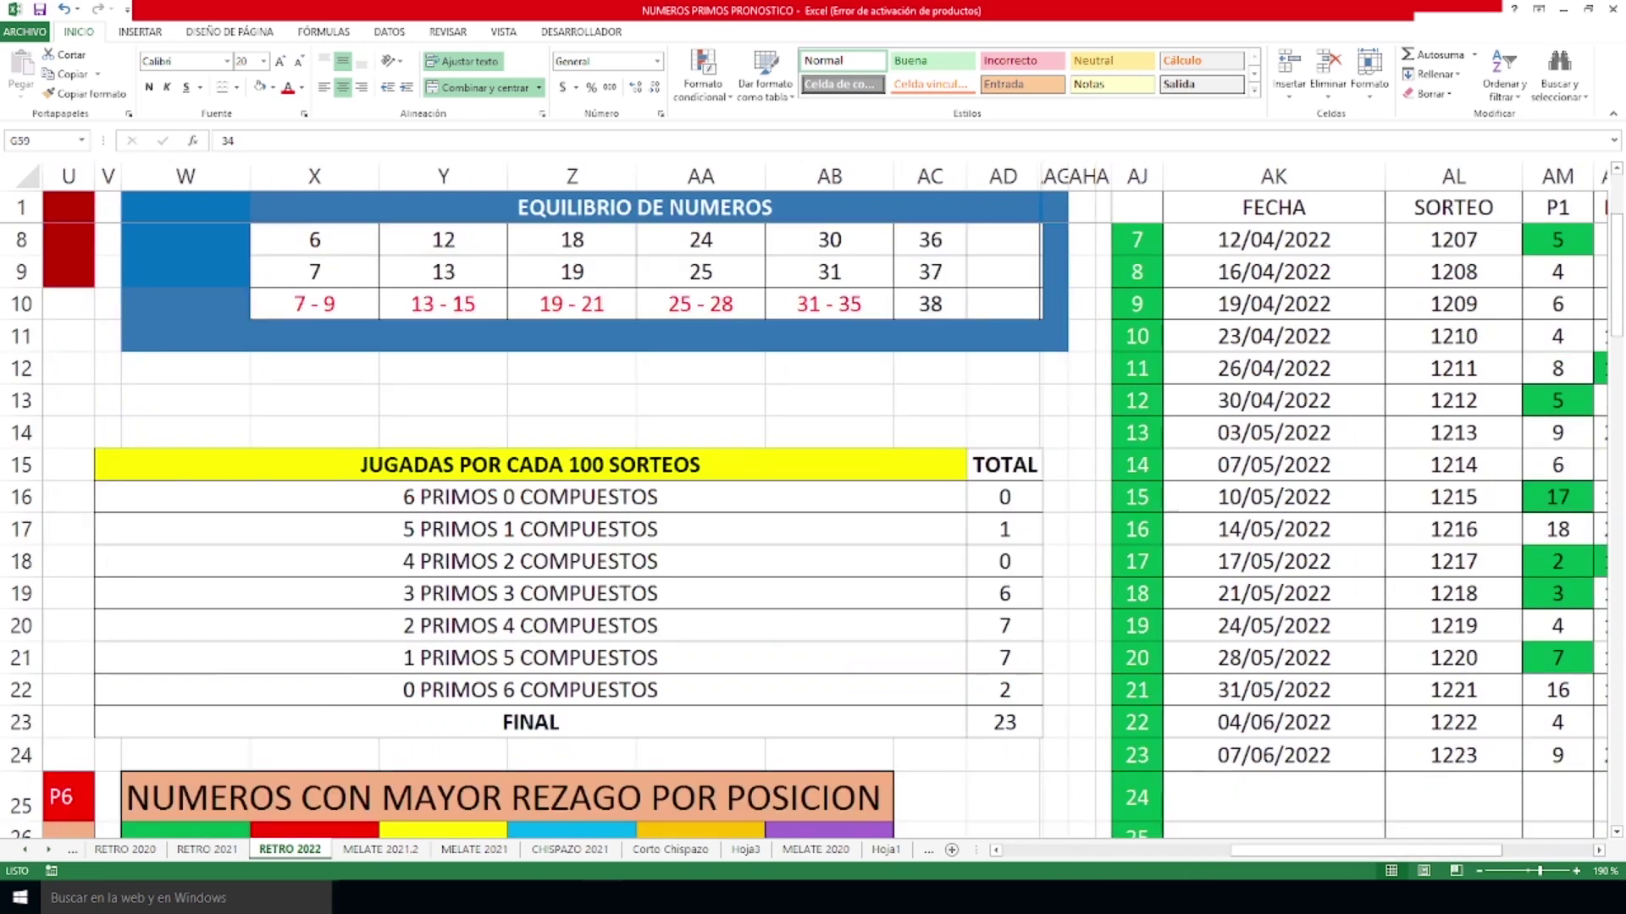
left_click_drag(1292, 849, 1065, 849)
left_click(862, 592)
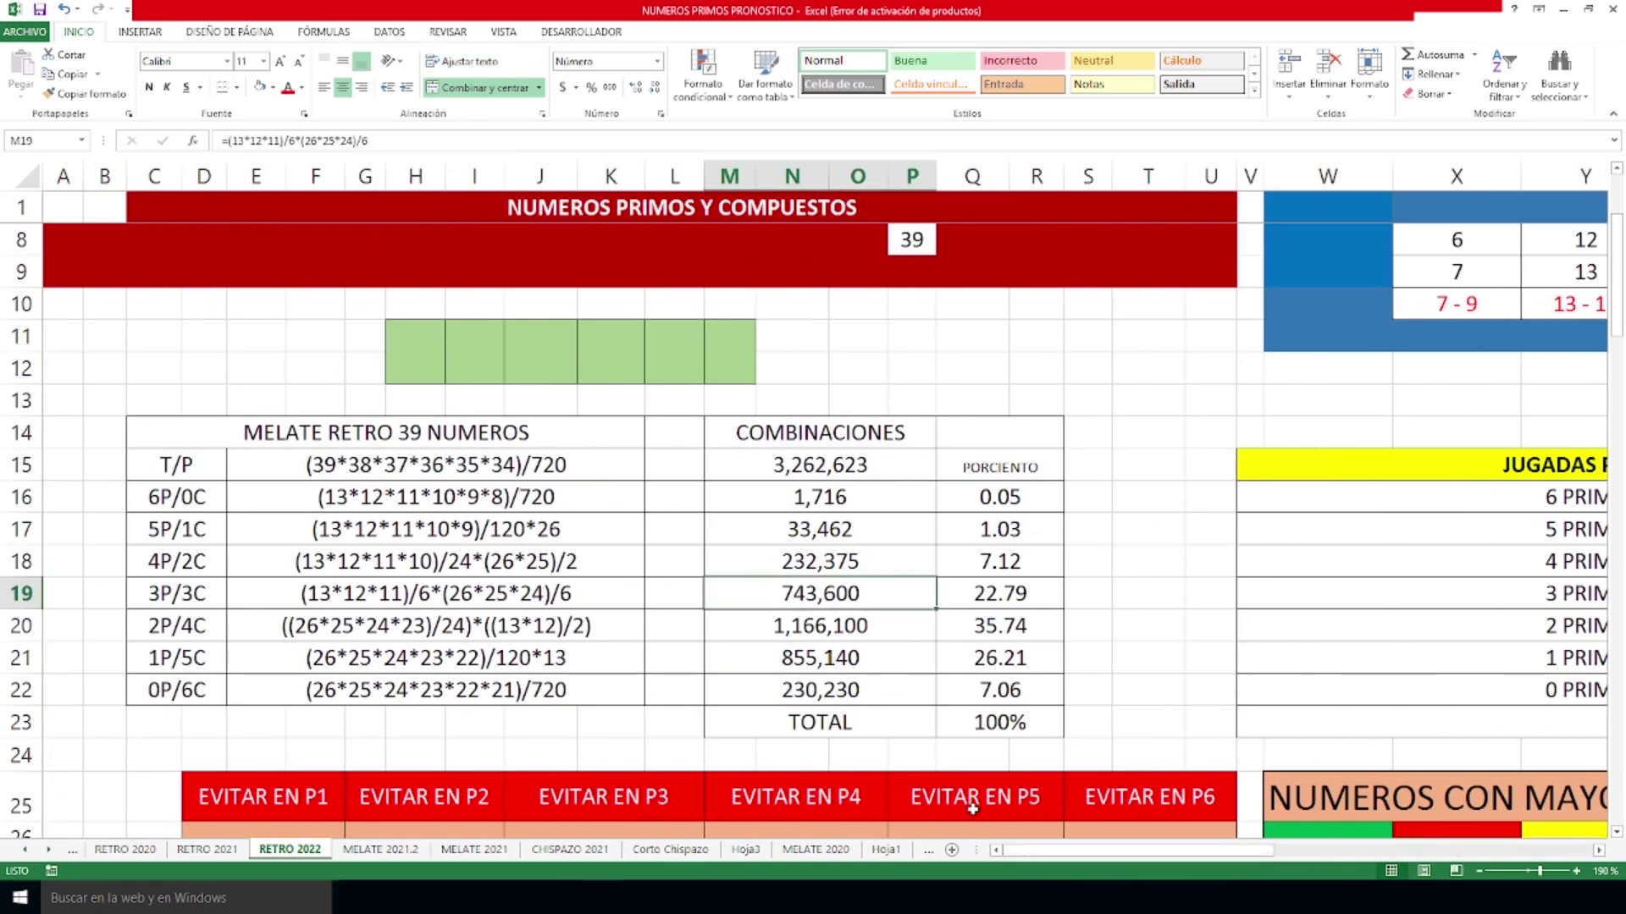